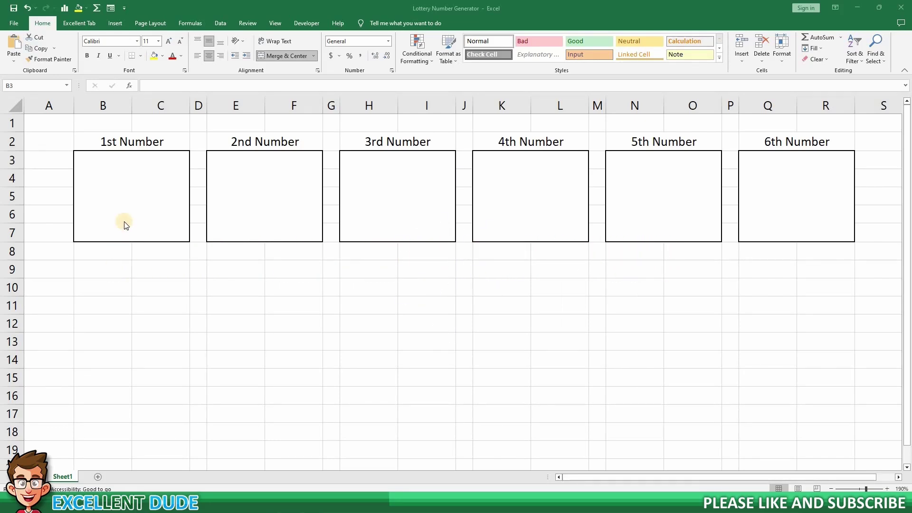
- Select each of the six Number boxes in turn, 1st through 6th
click(126, 202)
click(242, 198)
click(410, 200)
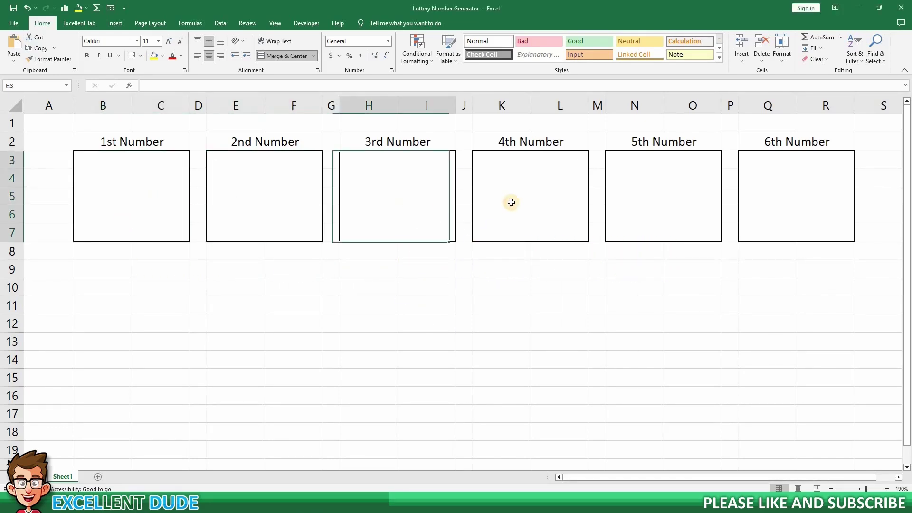
click(509, 201)
click(654, 203)
click(757, 201)
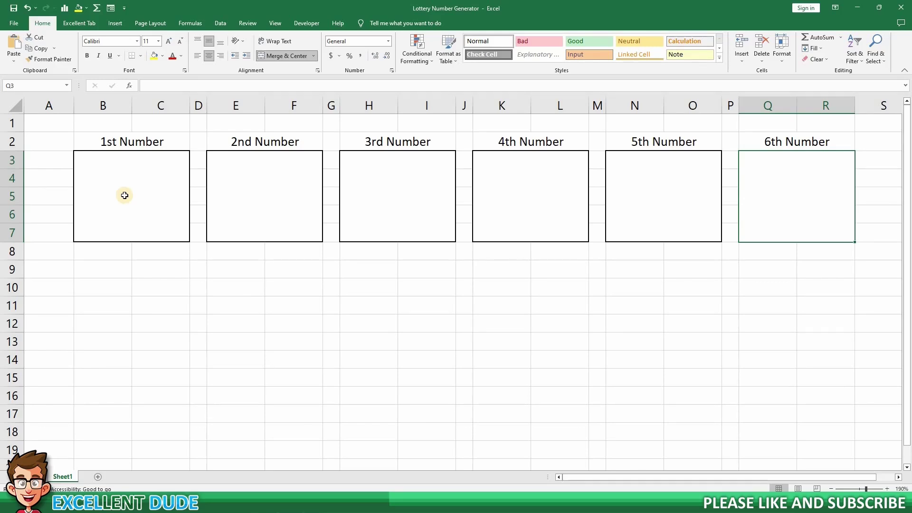
- Enter =RANDBETWEEN(1,49) in the 1st Number box (B3)
click(173, 192)
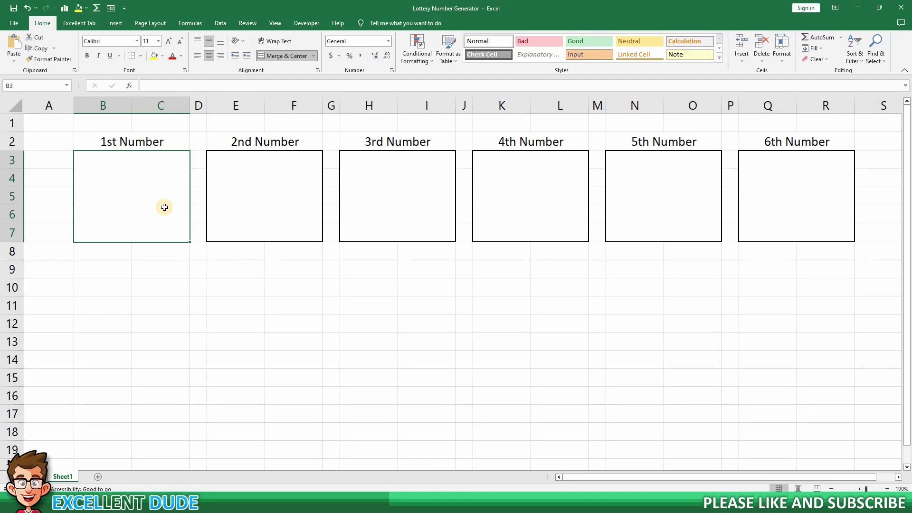
text(=)
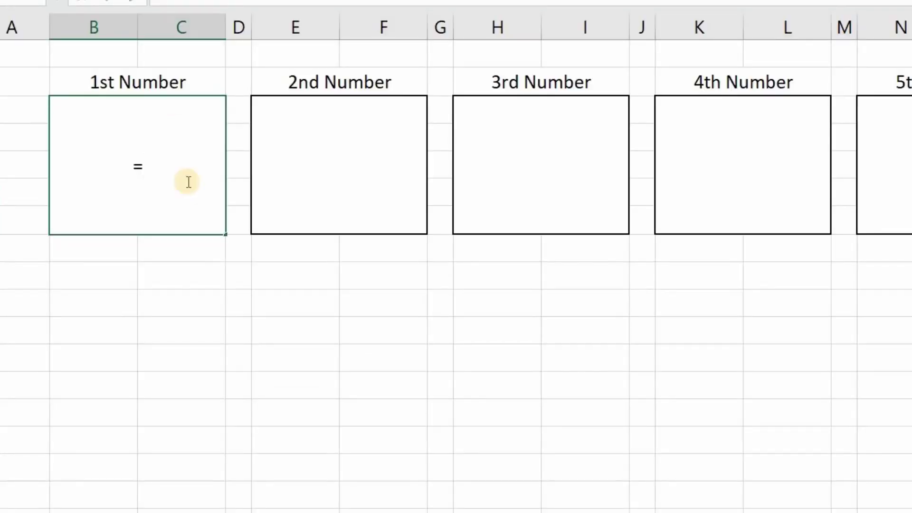
text(r)
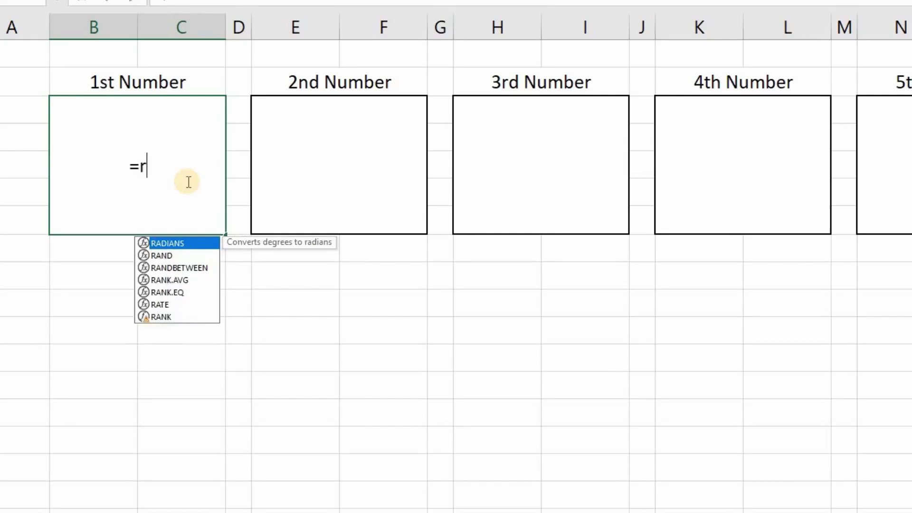
text(andbetween()
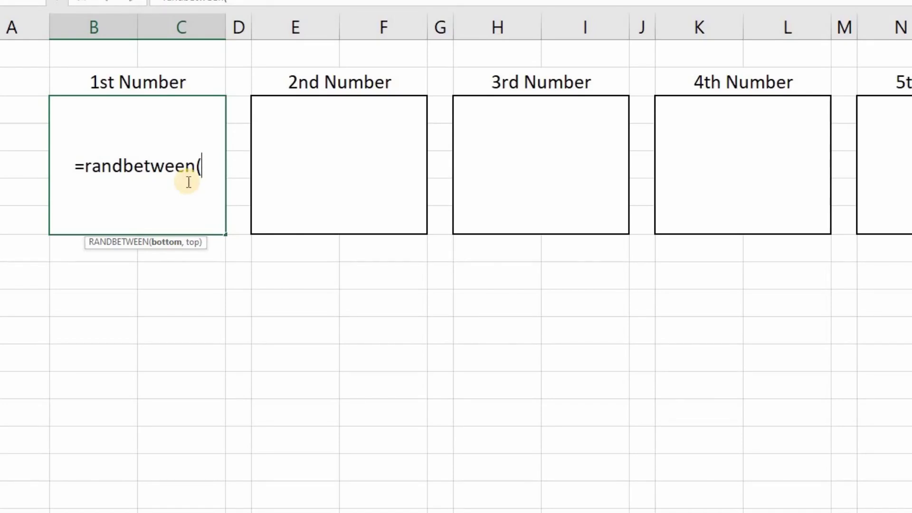
text(1)
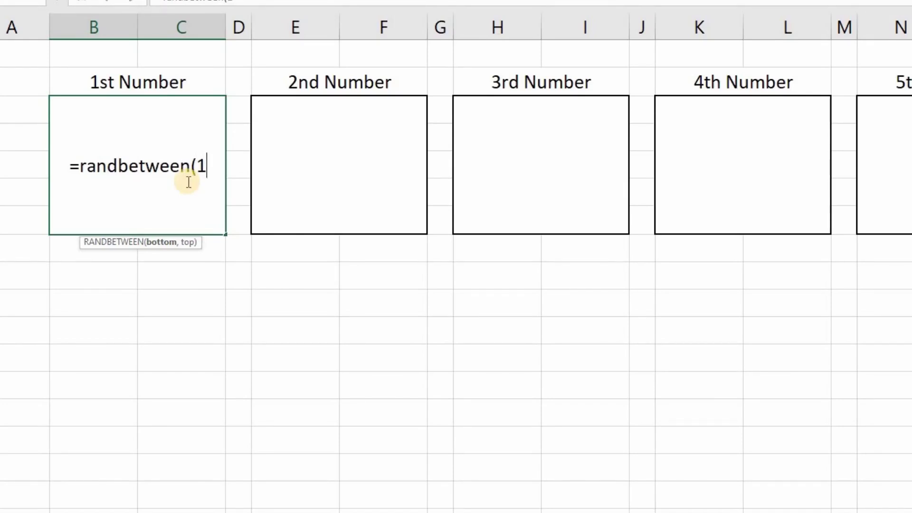
text(,)
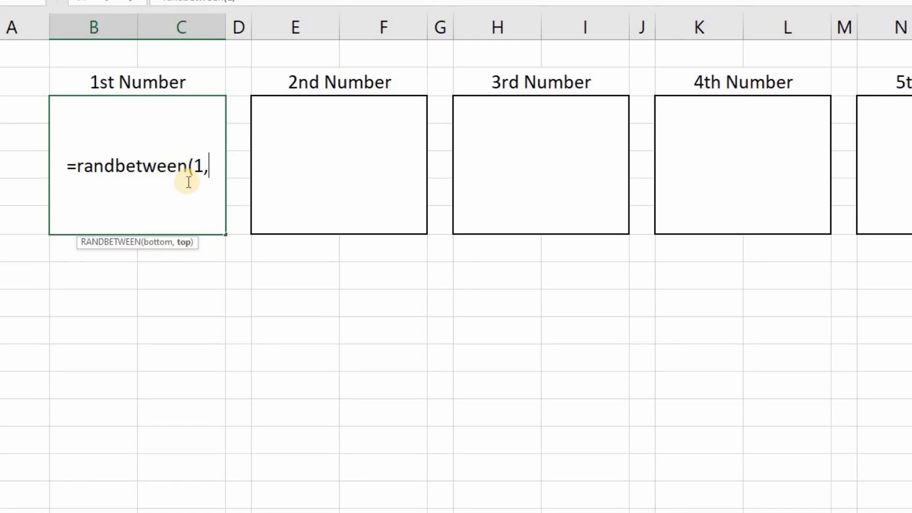
text(49)
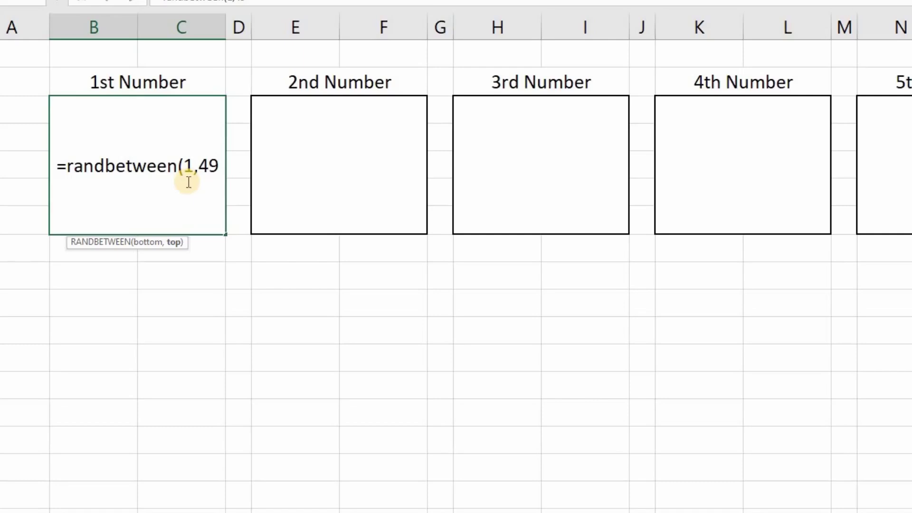
text())
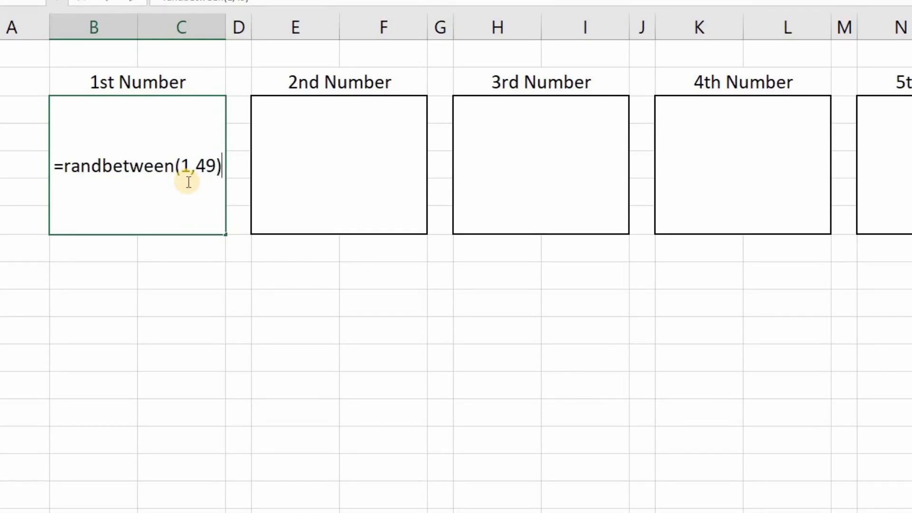
key(Return)
- Copy the RANDBETWEEN formula from B3 into the 2nd through 6th Number boxes
click(174, 180)
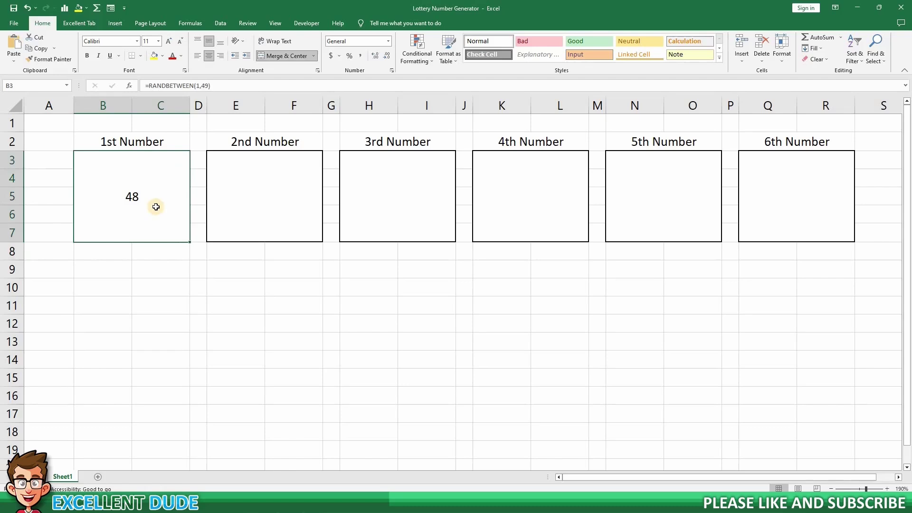
key(ctrl+c)
click(256, 196)
key(ctrl+v)
click(405, 197)
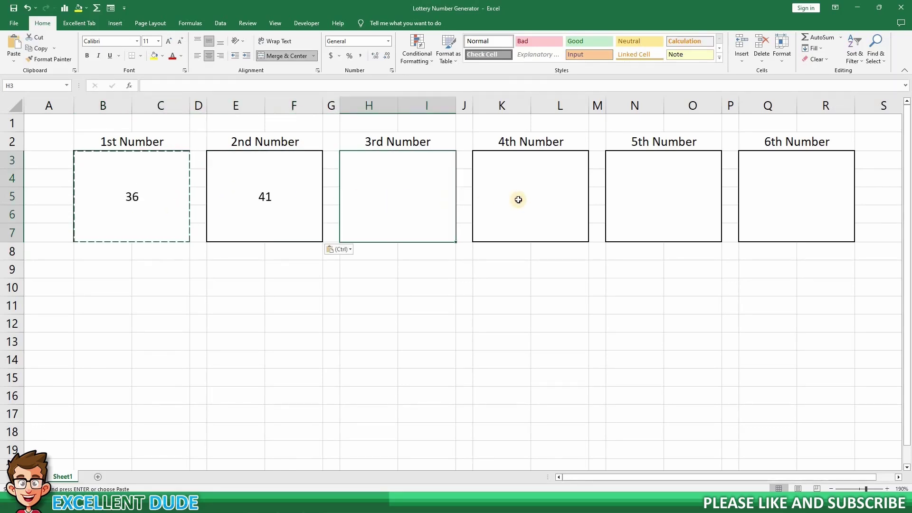
key(ctrl+v)
click(518, 200)
key(ctrl+v)
click(660, 204)
key(ctrl+v)
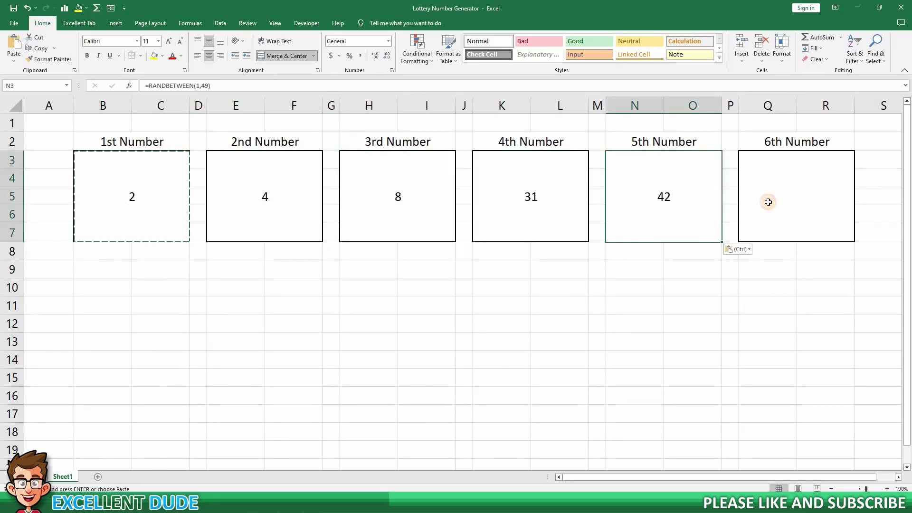
click(768, 202)
key(ctrl+v)
- Dismiss the copy outline and recalculate with F9 to draw fresh numbers
click(573, 273)
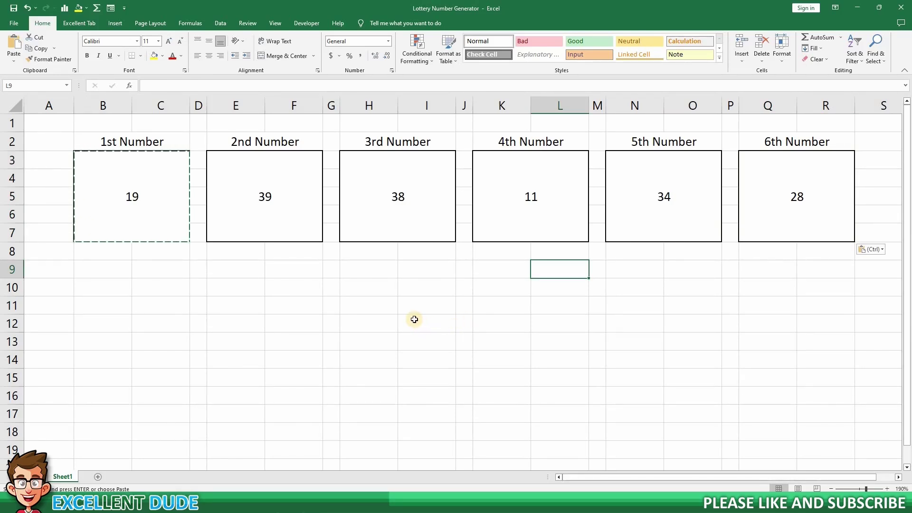
key(Escape)
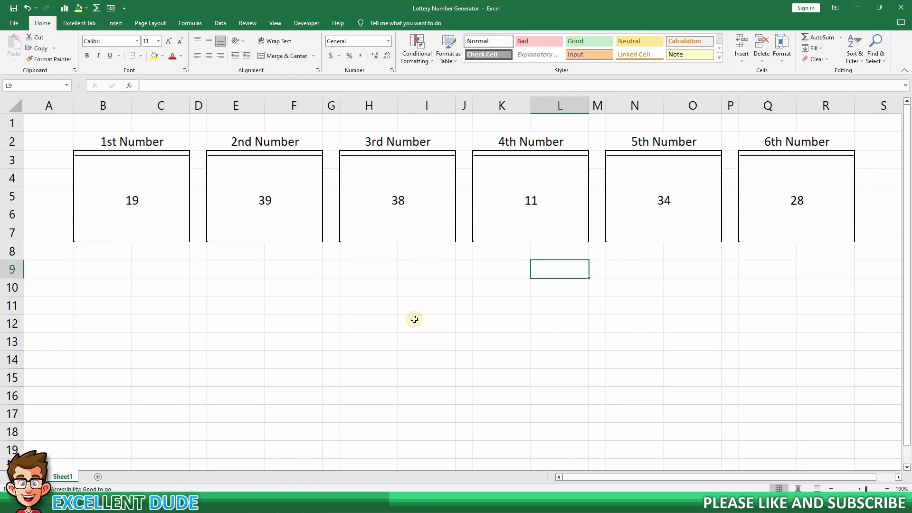
key(F9)
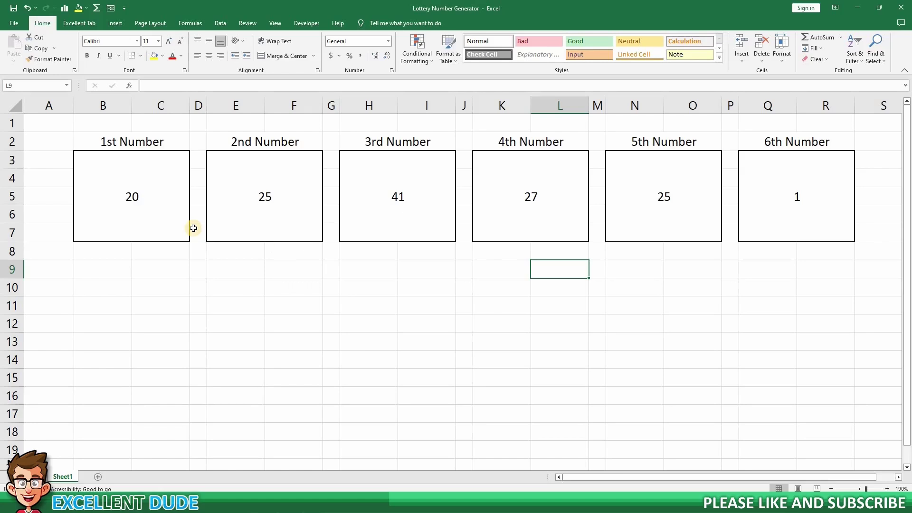
- Delete the formulas from all six Number boxes, leaving them empty
click(167, 210)
key(Delete)
click(270, 206)
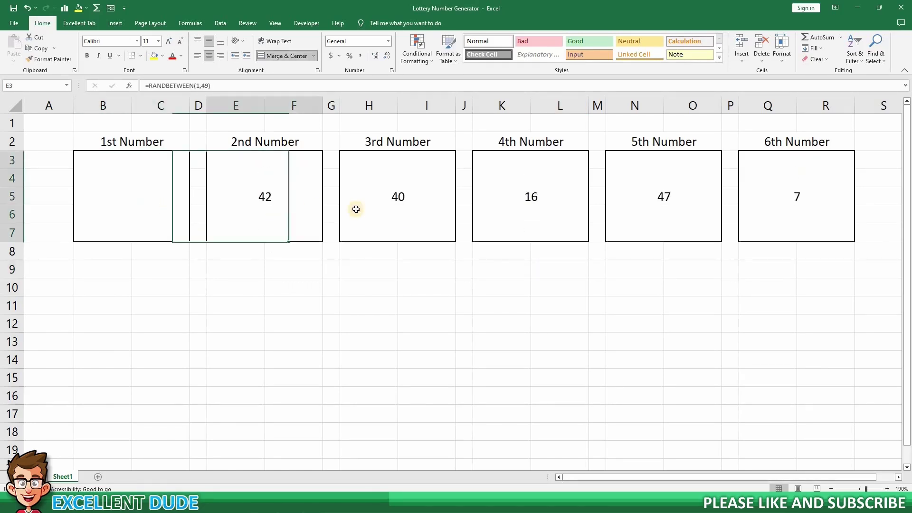
key(Delete)
click(422, 209)
key(Delete)
click(531, 206)
key(Delete)
click(673, 203)
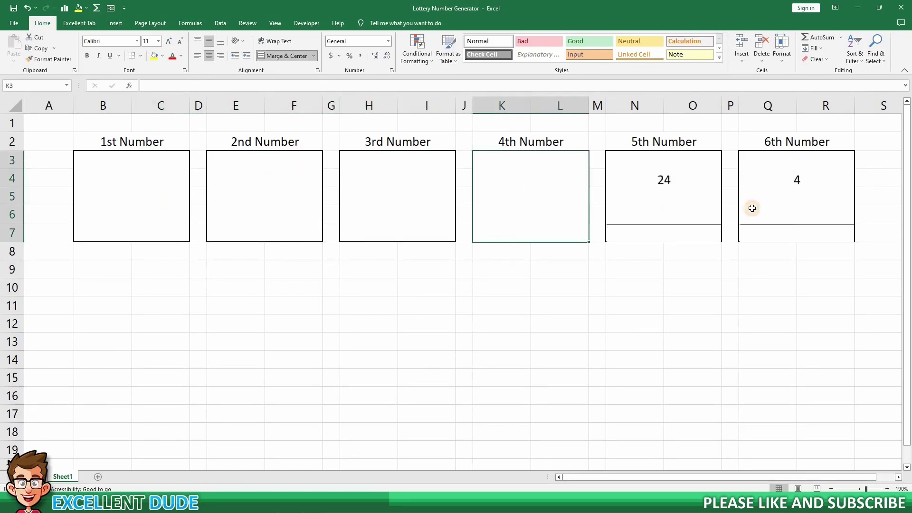
key(Delete)
click(795, 208)
key(Delete)
click(669, 275)
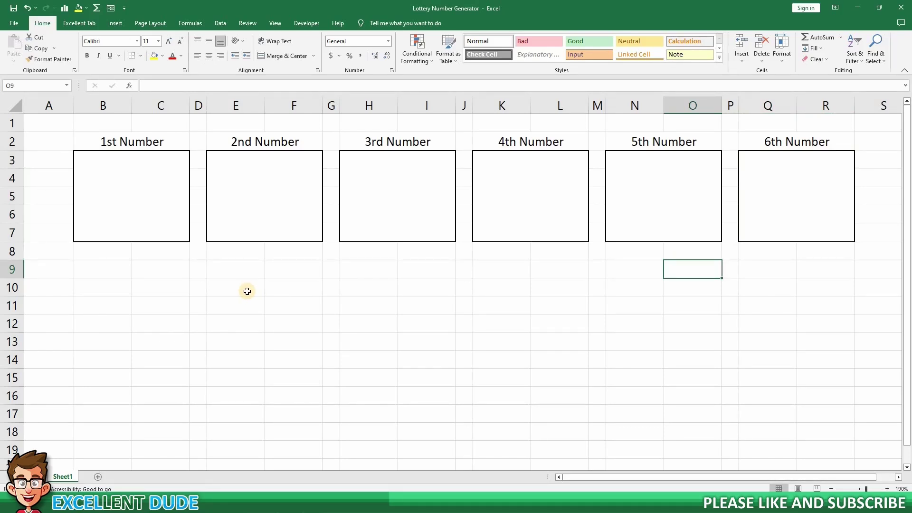
- Widen column A and enter 1, 2 and 3 in B9:B11
drag(73, 106, 86, 106)
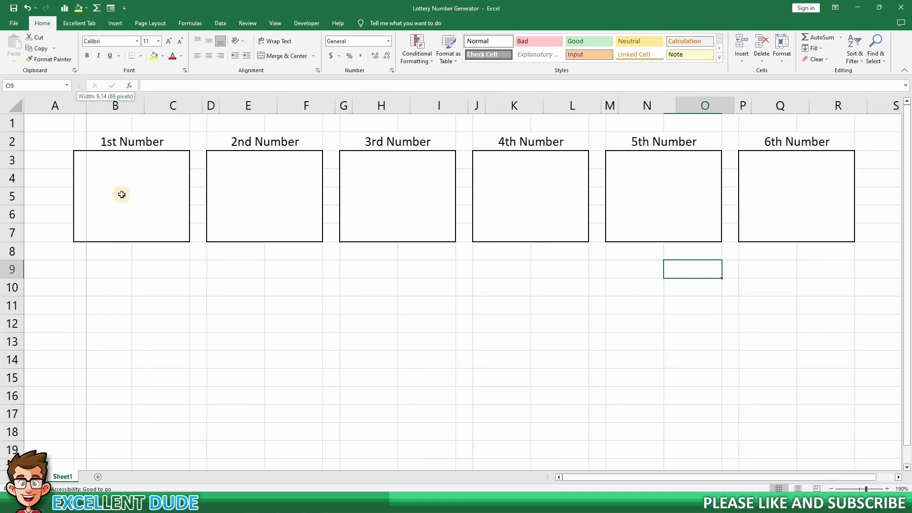
drag(121, 195, 121, 261)
click(124, 271)
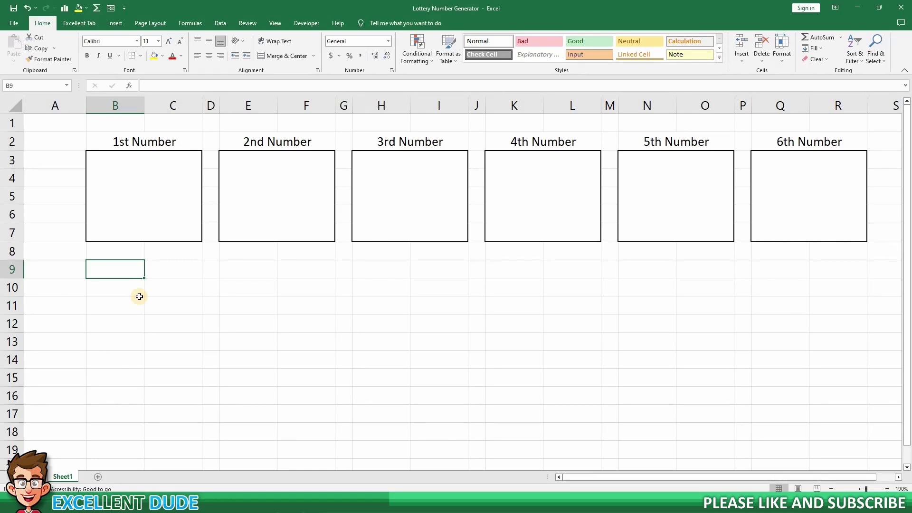
text(1)
key(Return)
text(2)
key(Return)
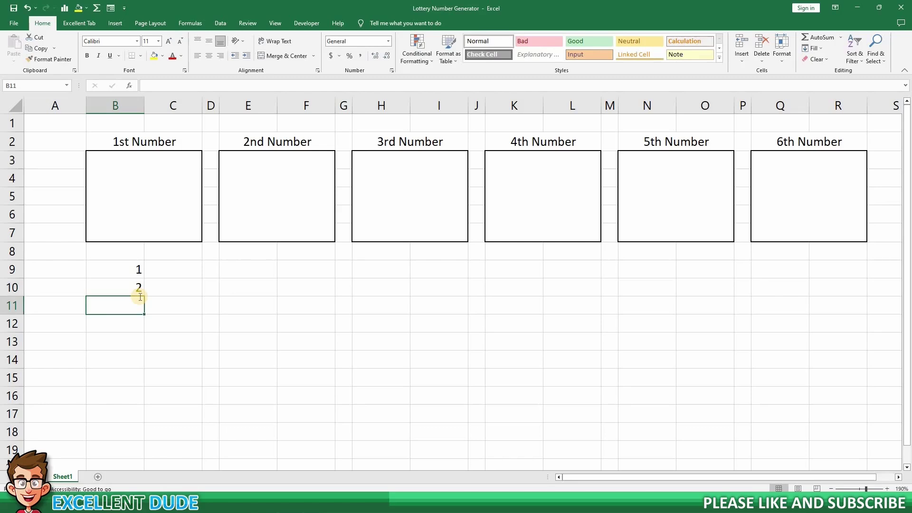
text(33)
key(BackSpace)
key(Return)
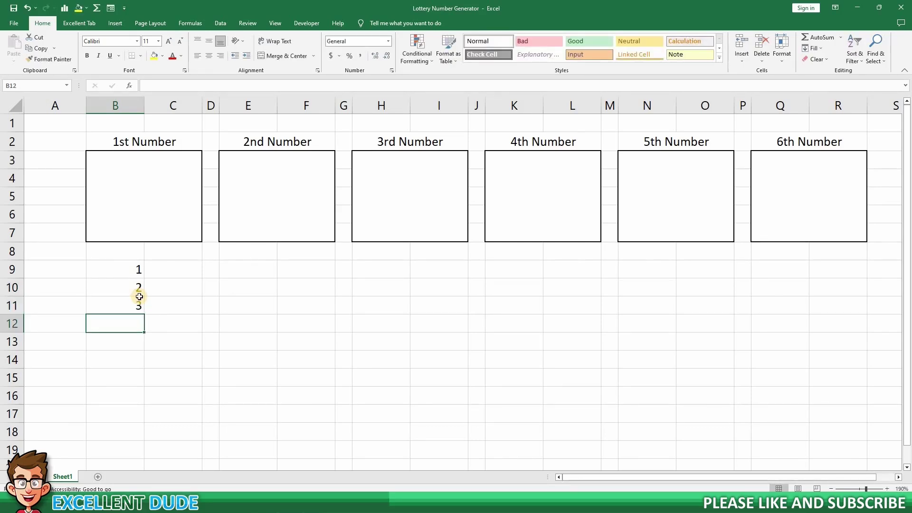
- Extend the 1, 2, 3 sequence down column B to 49 at row 57
click(116, 269)
drag(117, 302, 117, 305)
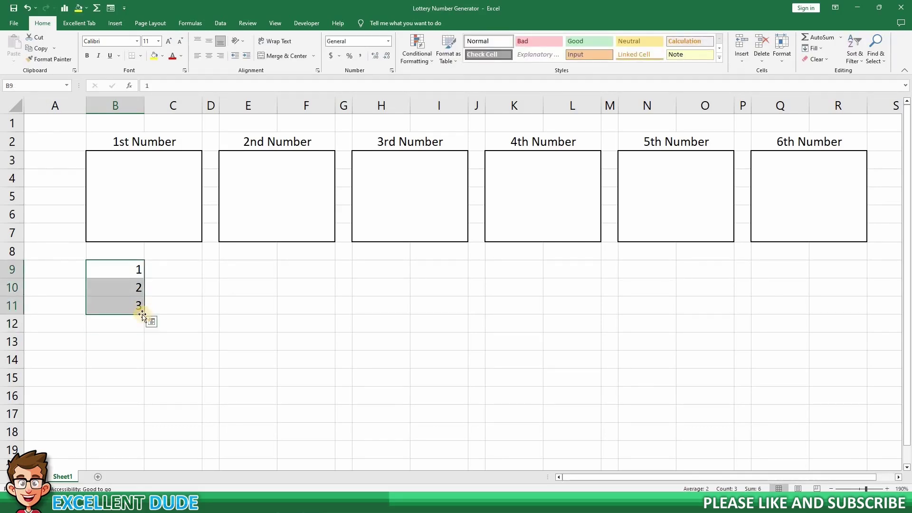
drag(146, 357, 137, 397)
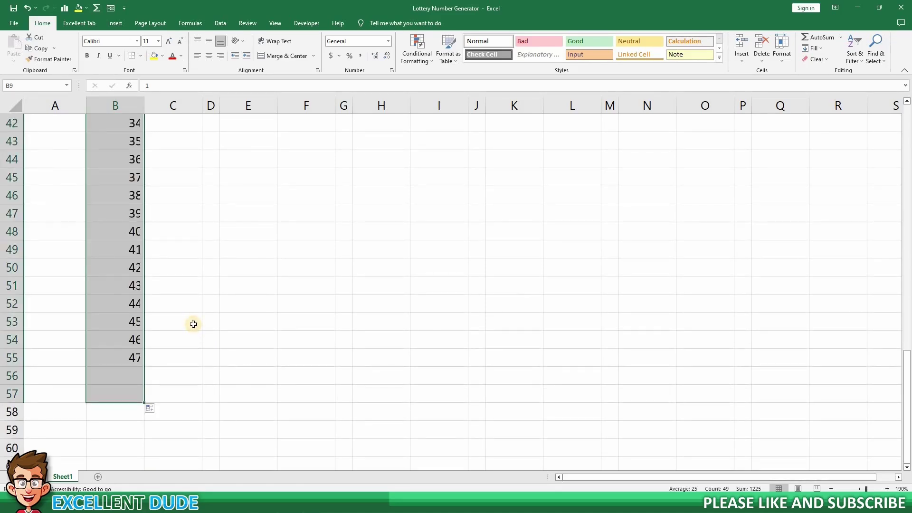
scroll(212, 305, up, 11)
scroll(212, 305, up, 3)
click(188, 285)
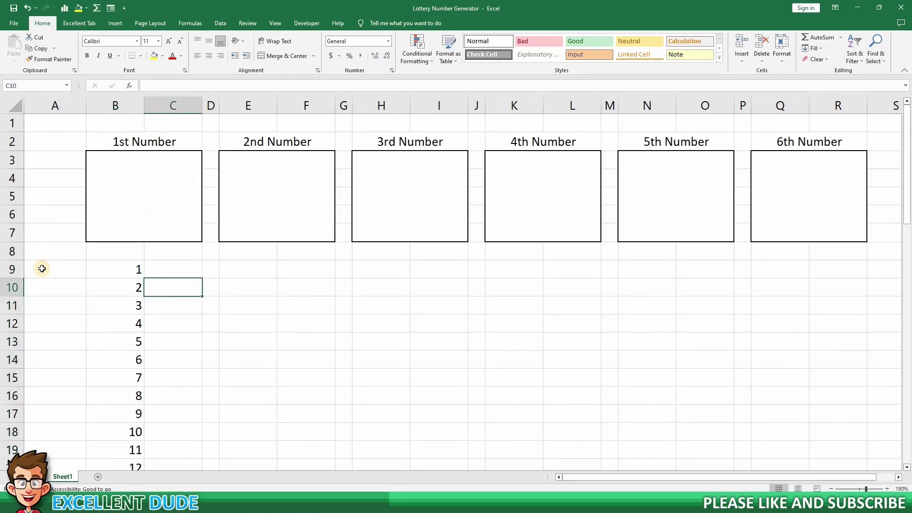
click(43, 268)
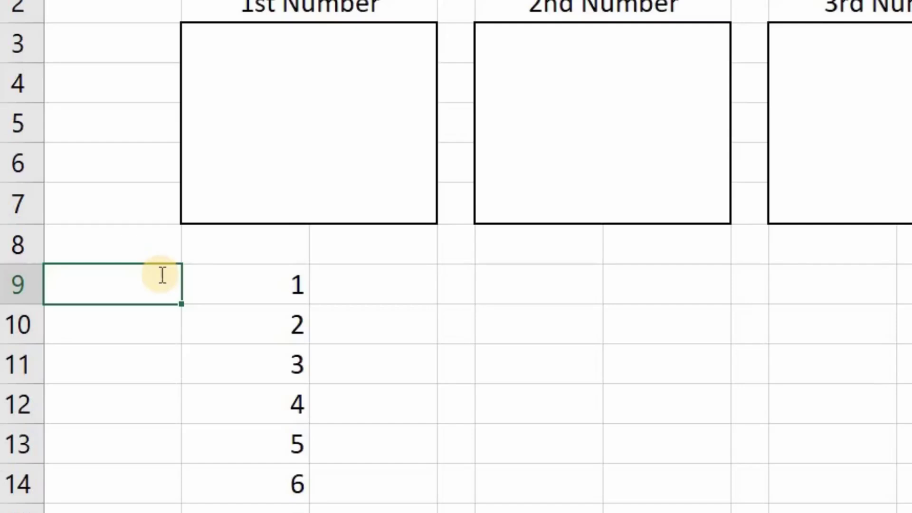
- Enter =RAND() in A9 and fill it down to A57 beside each number
text(=RAND)
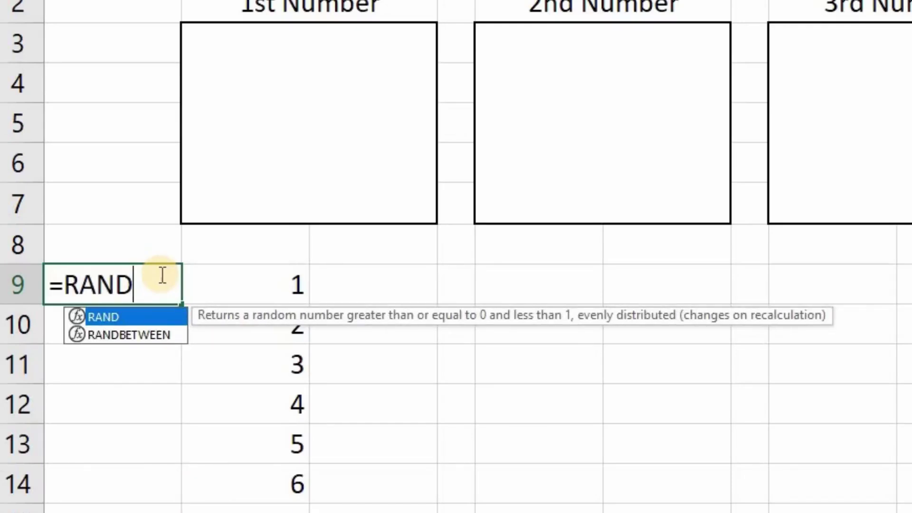
text(()
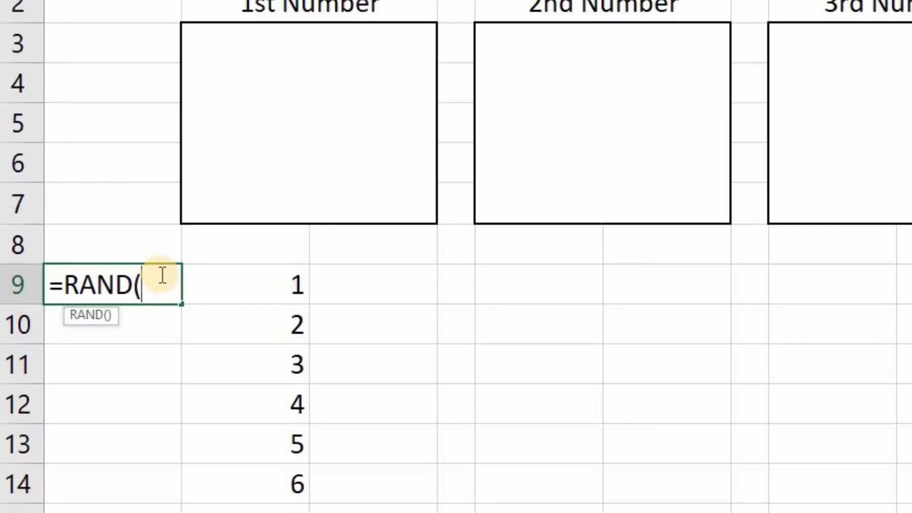
text())
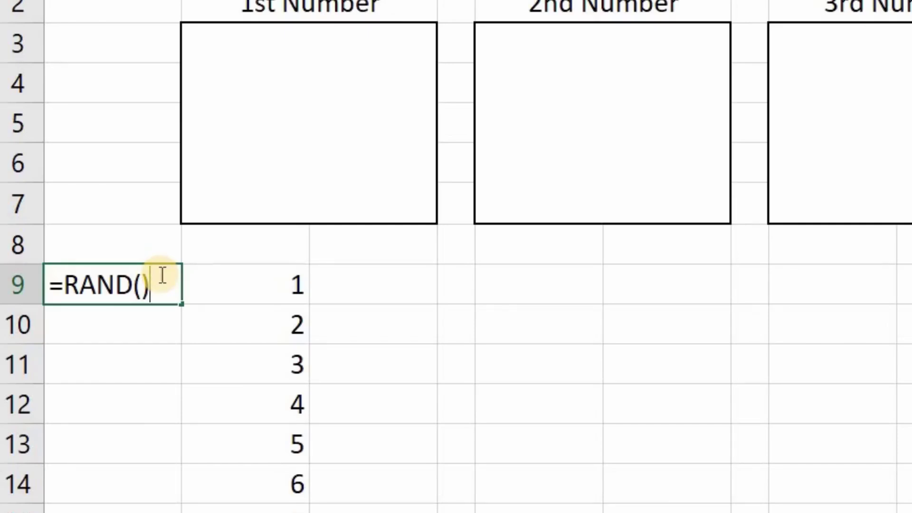
key(Return)
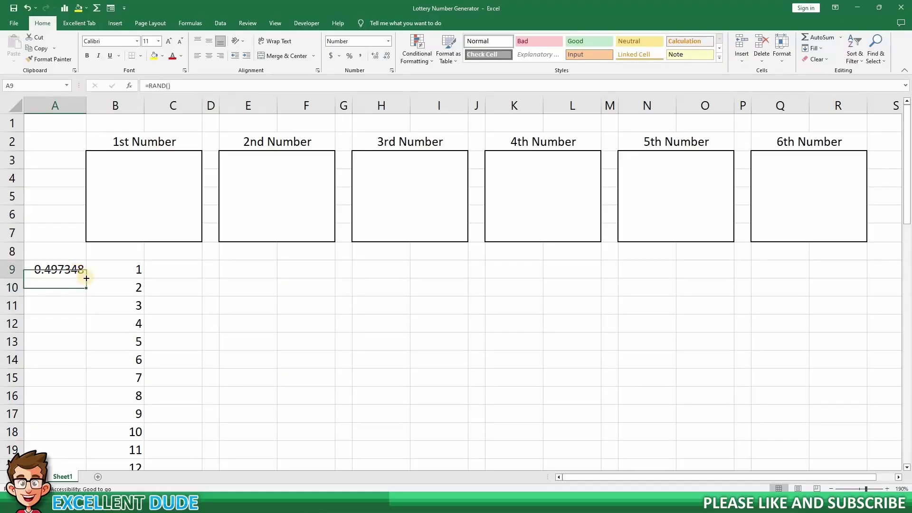
click(170, 289)
double_click(87, 279)
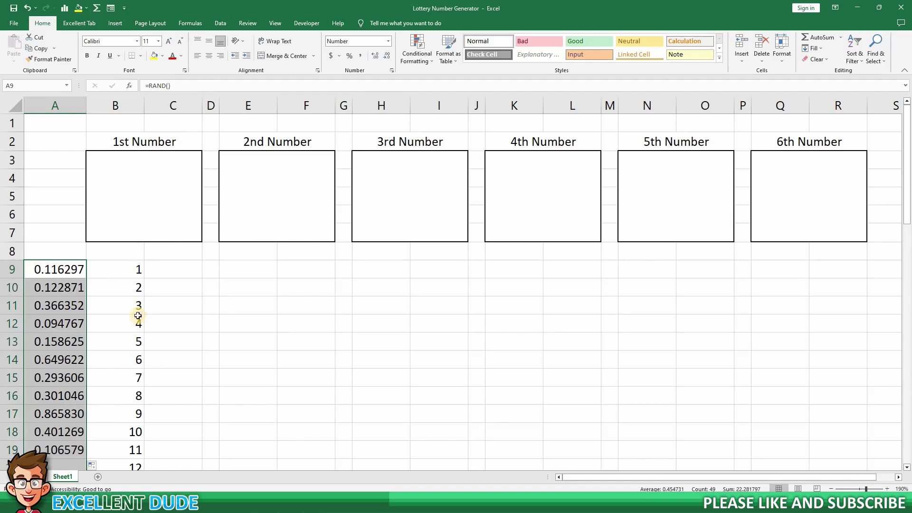
click(126, 320)
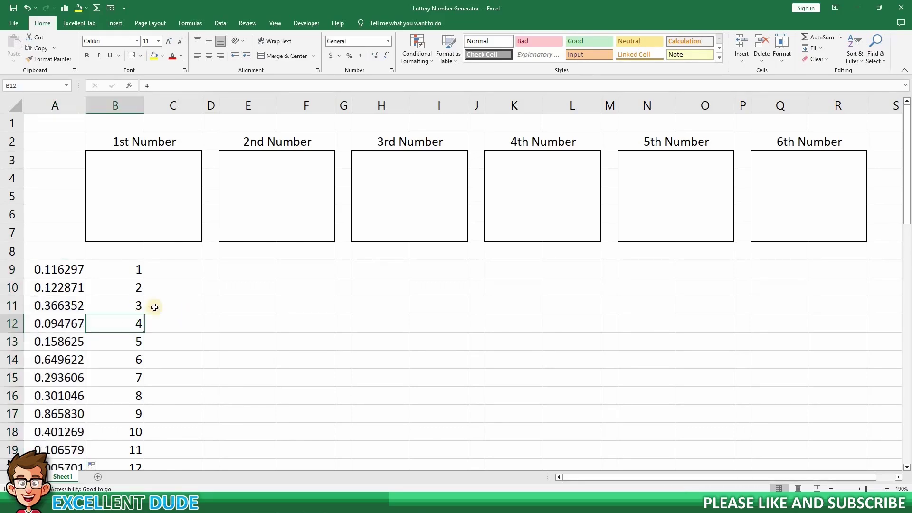
click(114, 294)
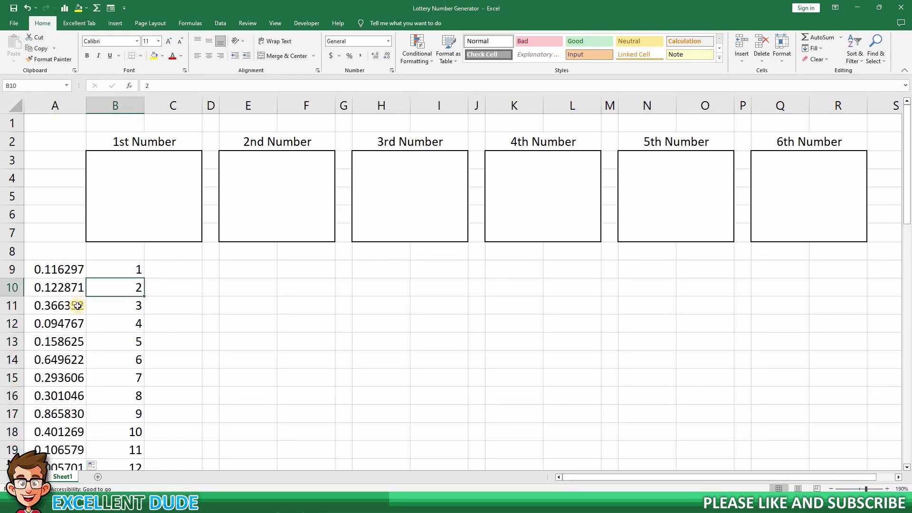
scroll(79, 303, down, 11)
scroll(79, 302, down, 6)
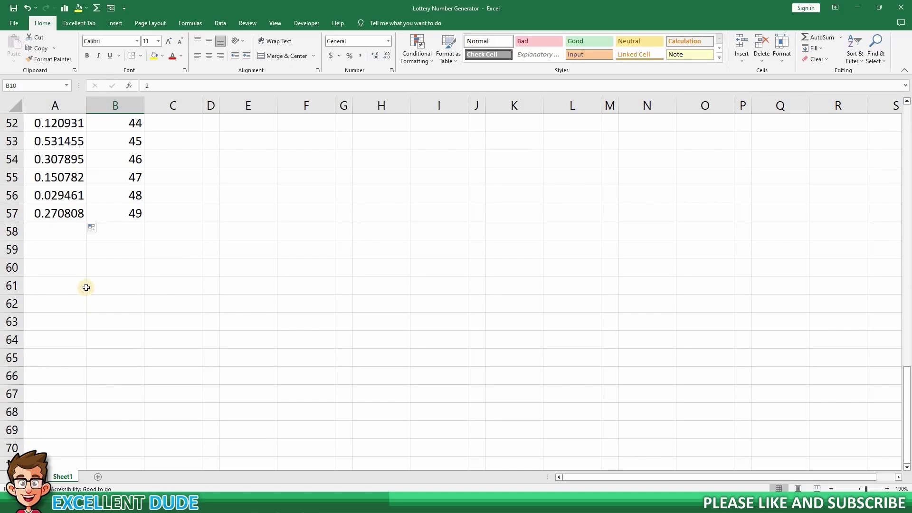
scroll(90, 297, up, 17)
scroll(110, 299, down, 10)
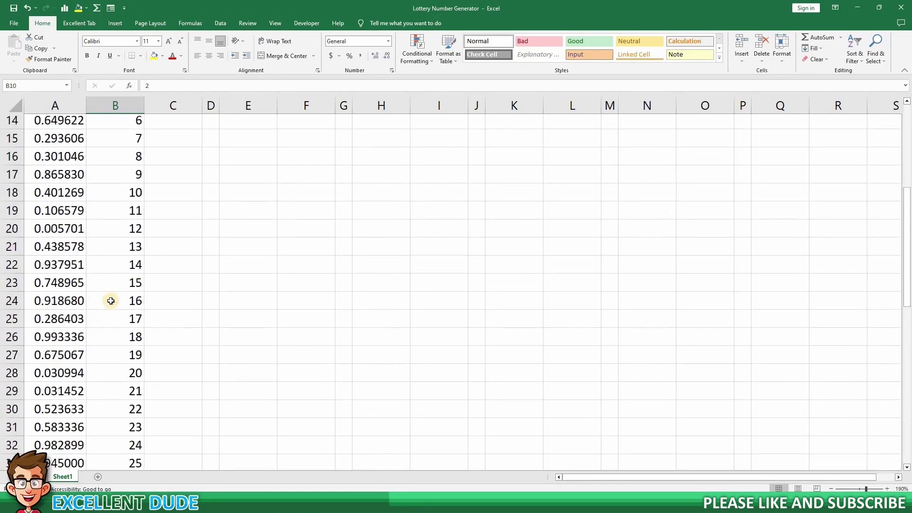
- Select A9:A57 and name it RandomNumbers in the Name Box
scroll(111, 301, down, 4)
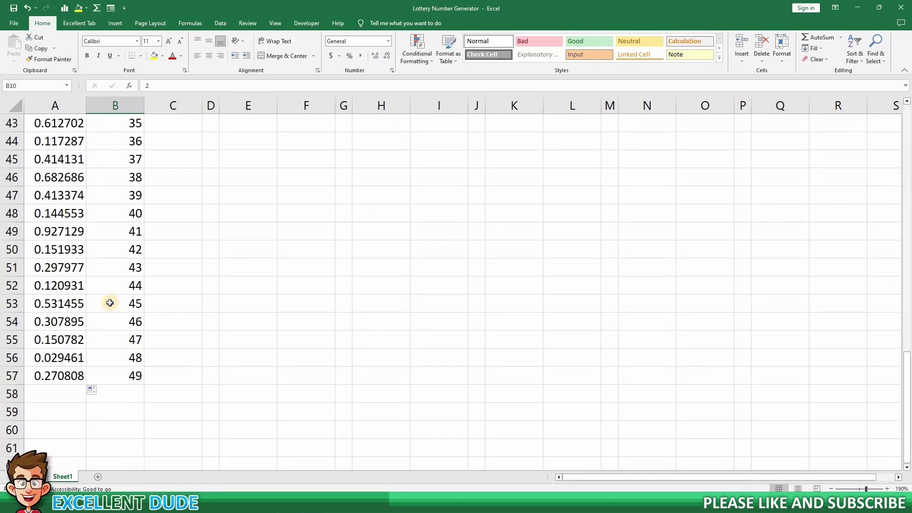
scroll(108, 299, up, 14)
key(Up)
key(Left)
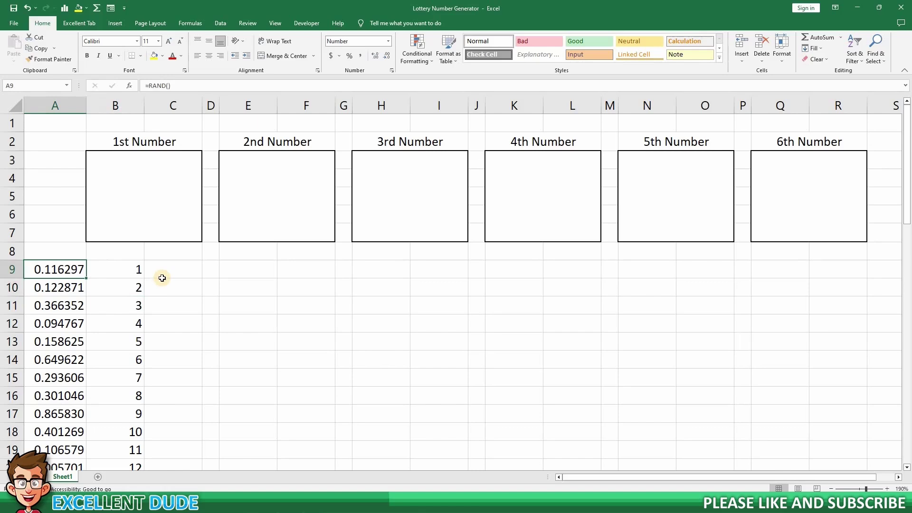
click(162, 278)
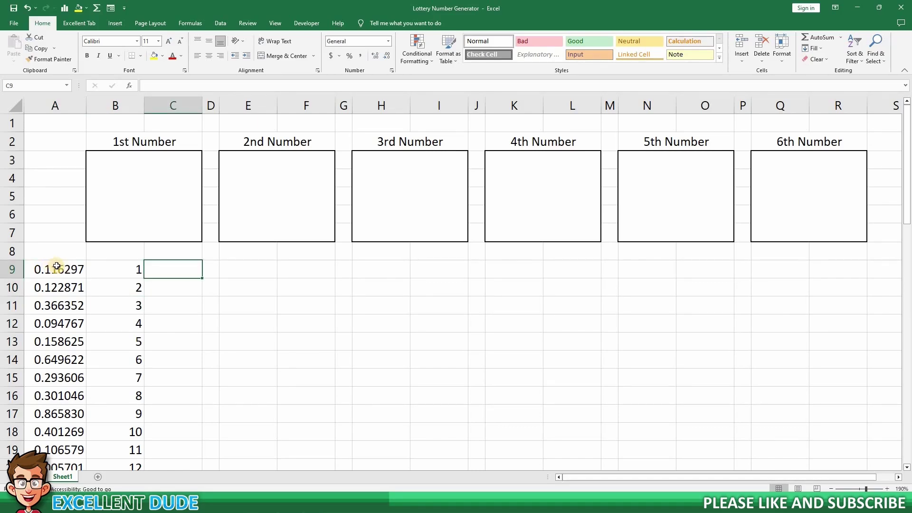
drag(57, 268, 67, 485)
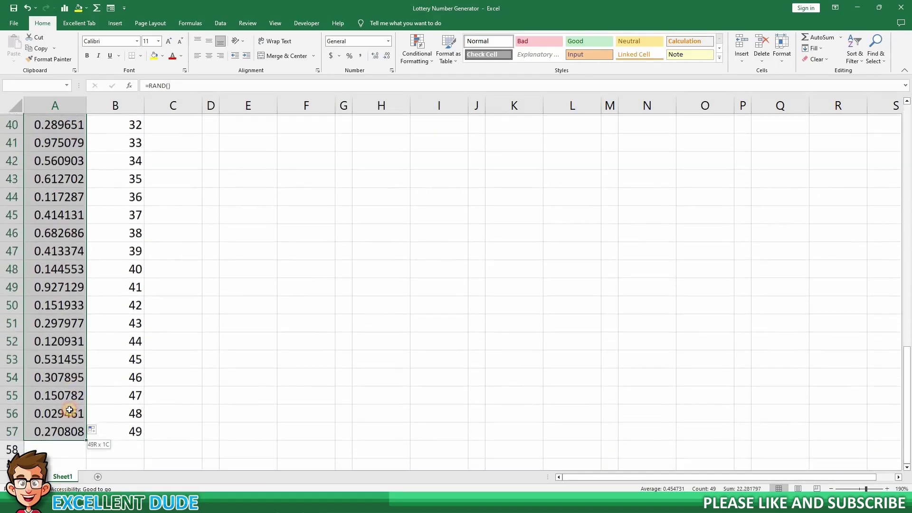
drag(69, 409, 67, 430)
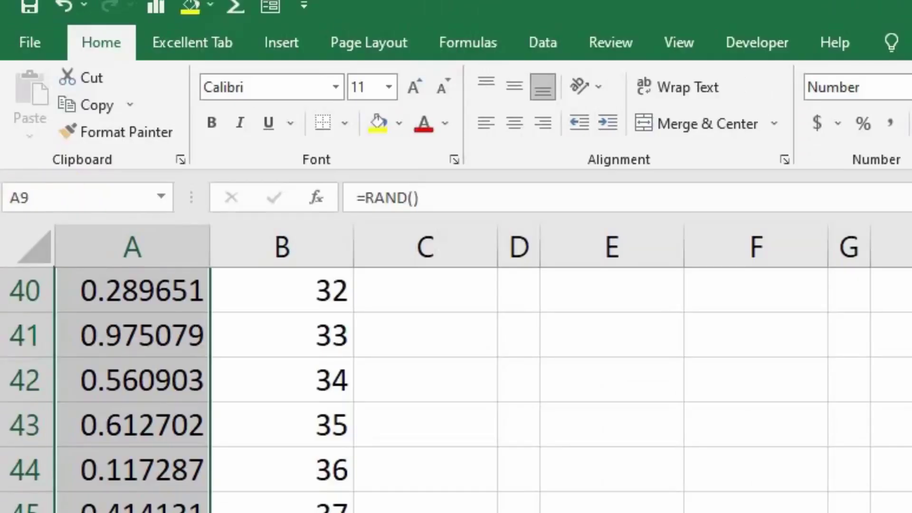
click(88, 198)
text(Random)
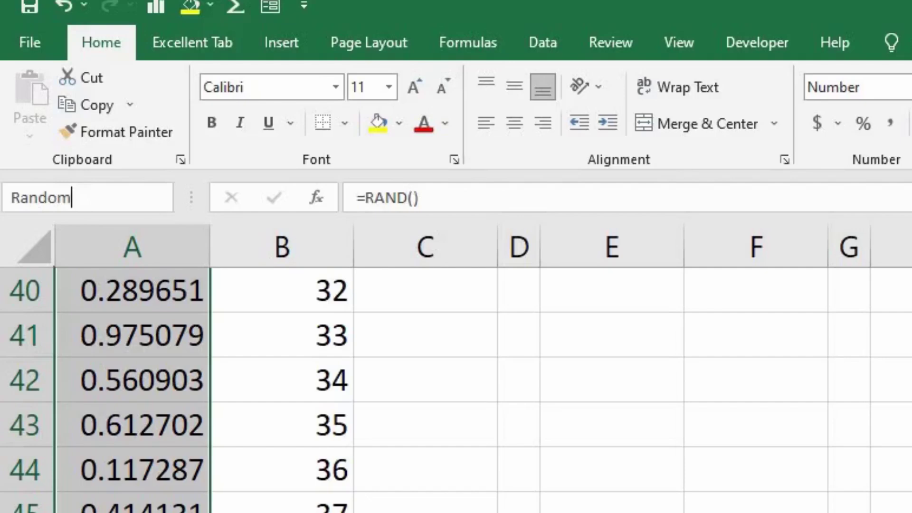
text(Numbet)
key(BackSpace)
text(r)
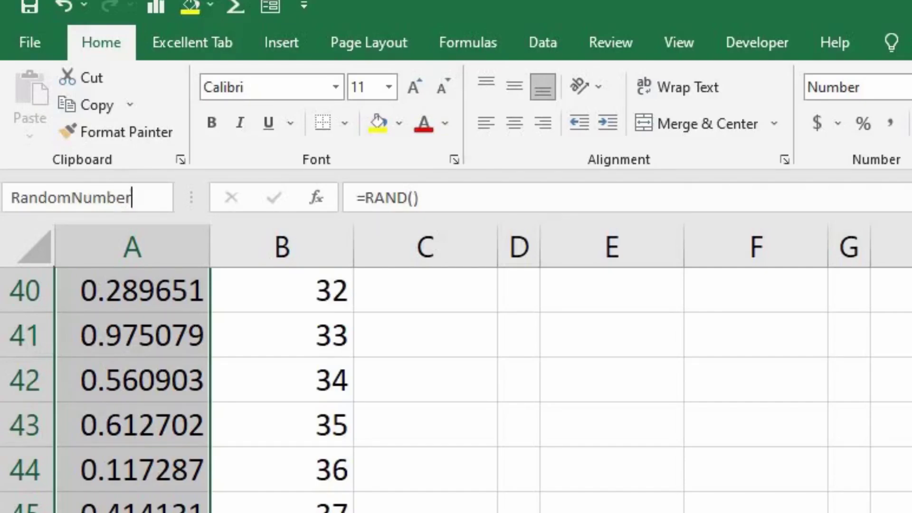
text(s)
key(Return)
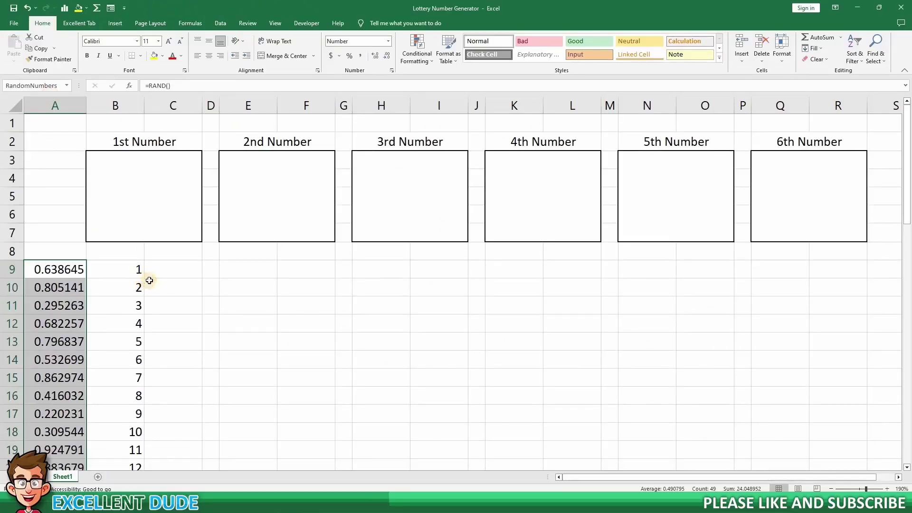
- Select A9:B57 and name it DrawList in the Name Box
click(145, 282)
click(76, 266)
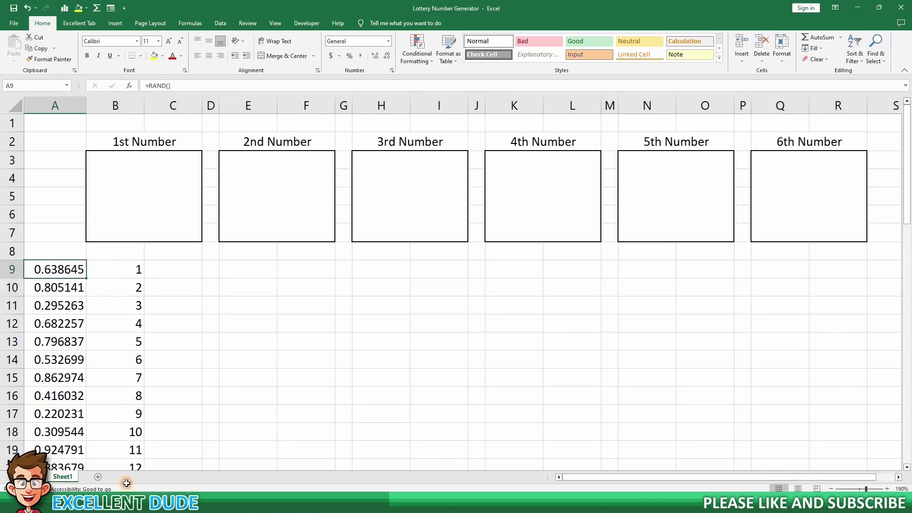
drag(126, 483, 120, 394)
click(32, 86)
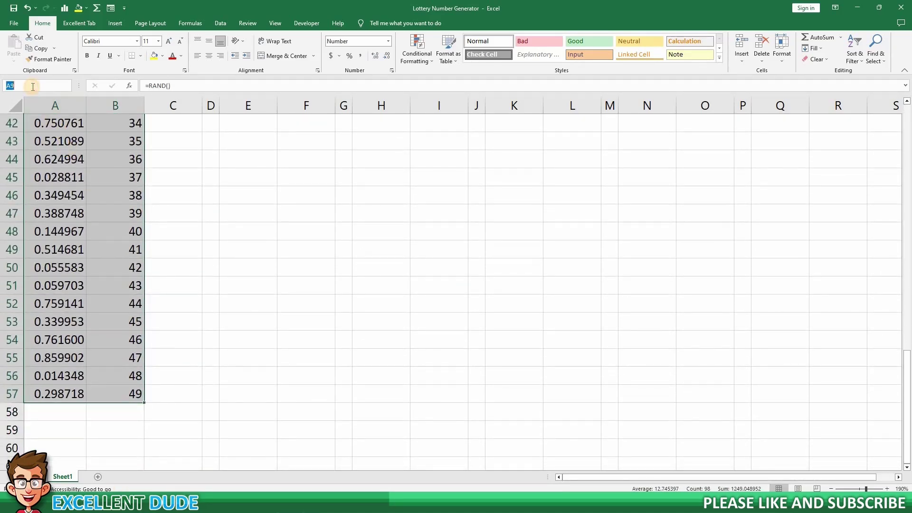
text(DrawList)
key(Return)
scroll(181, 314, up, 2)
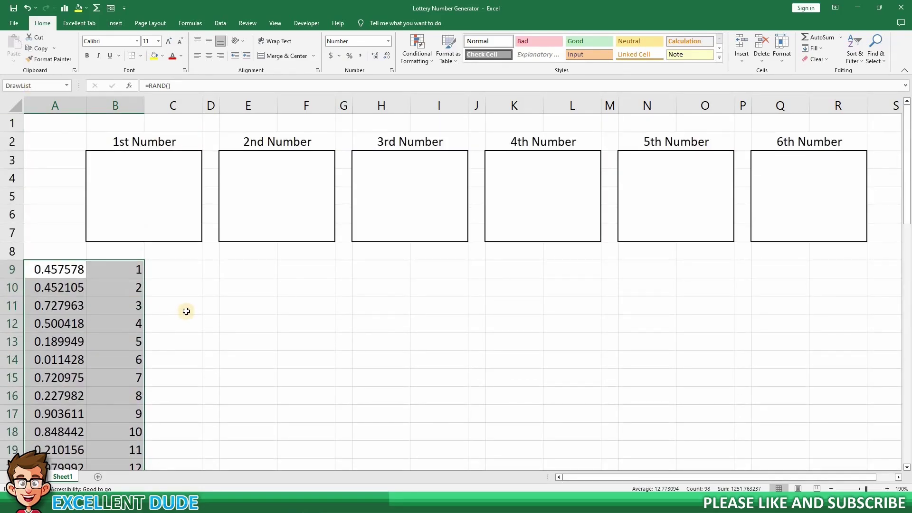
click(186, 311)
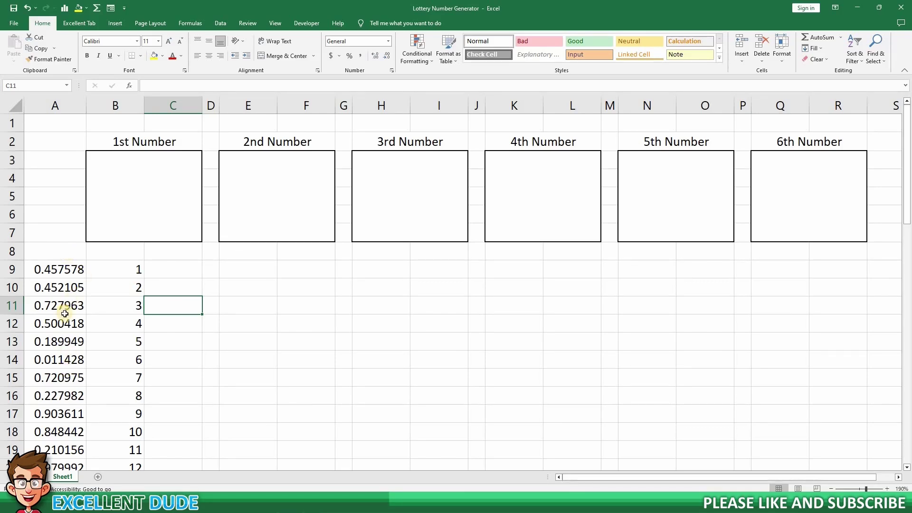
- Enter =LARGE(RandomNumbers,1) in E9, showing 0.97817
click(231, 275)
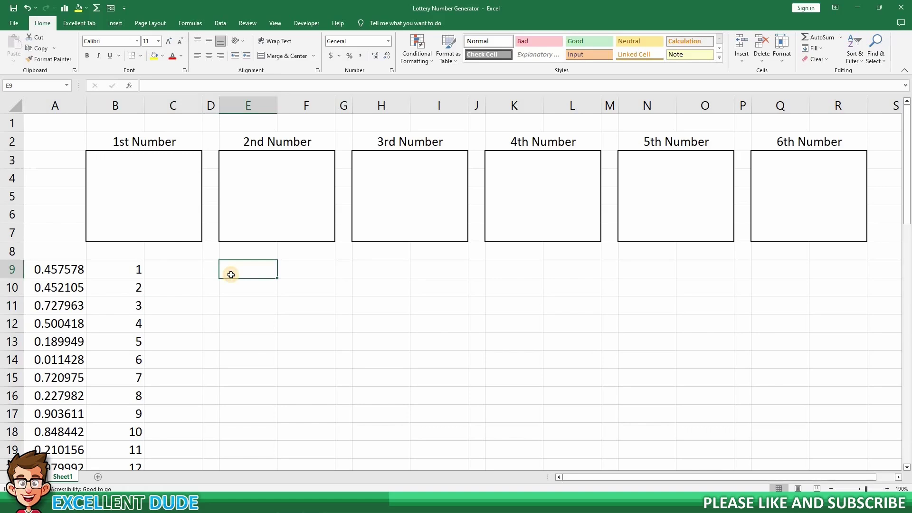
text(=LARGE)
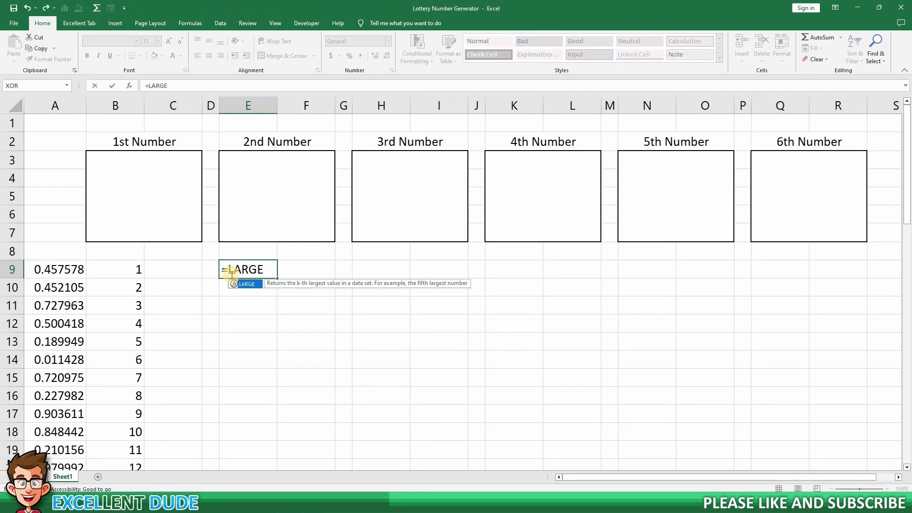
text(()
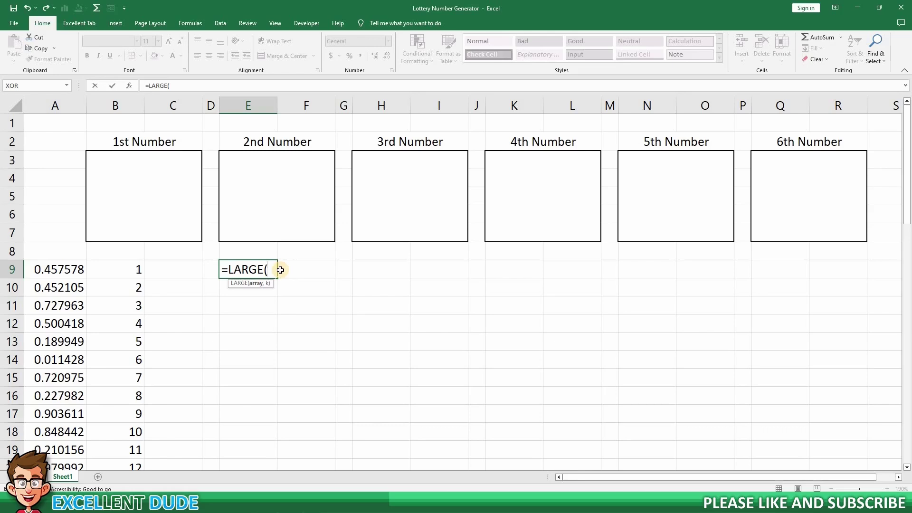
text(Ra)
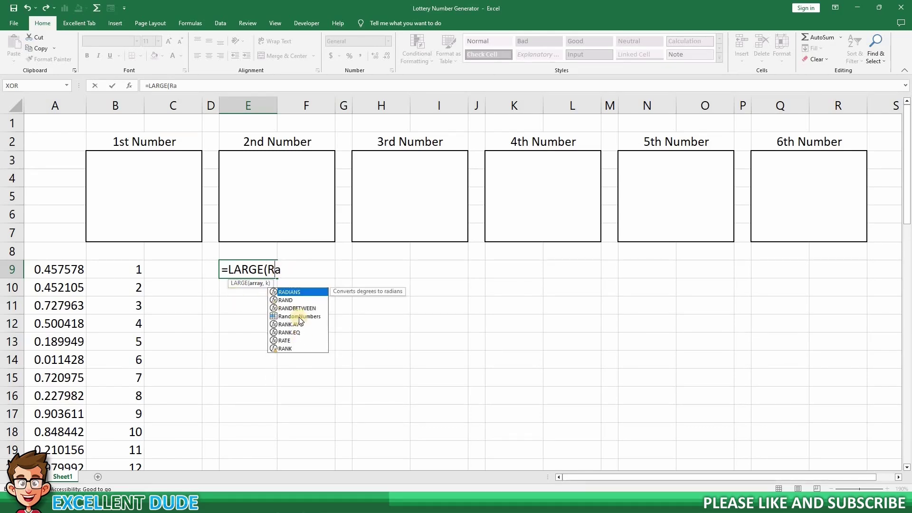
double_click(300, 316)
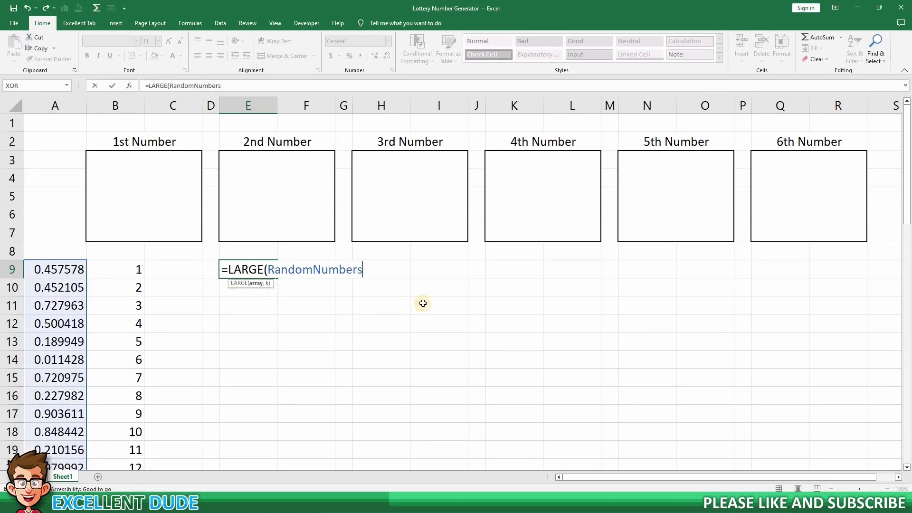
text(,1)
text())
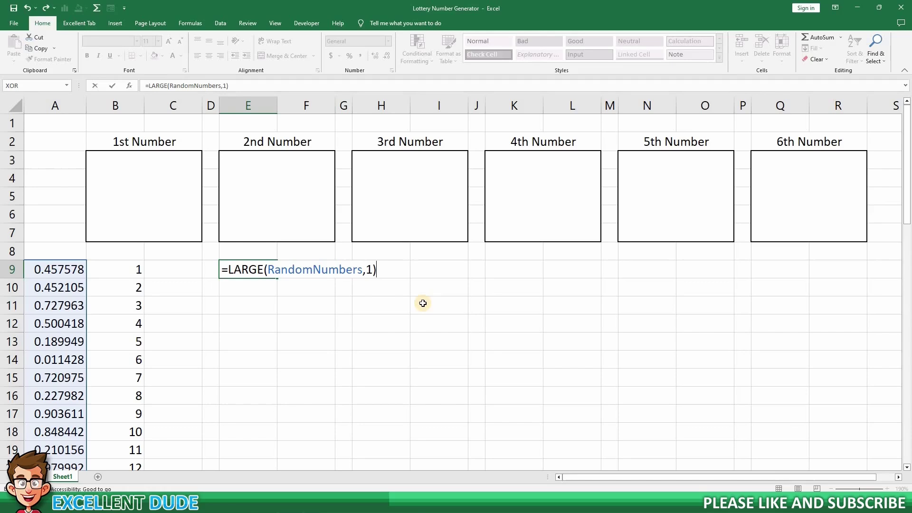
key(Return)
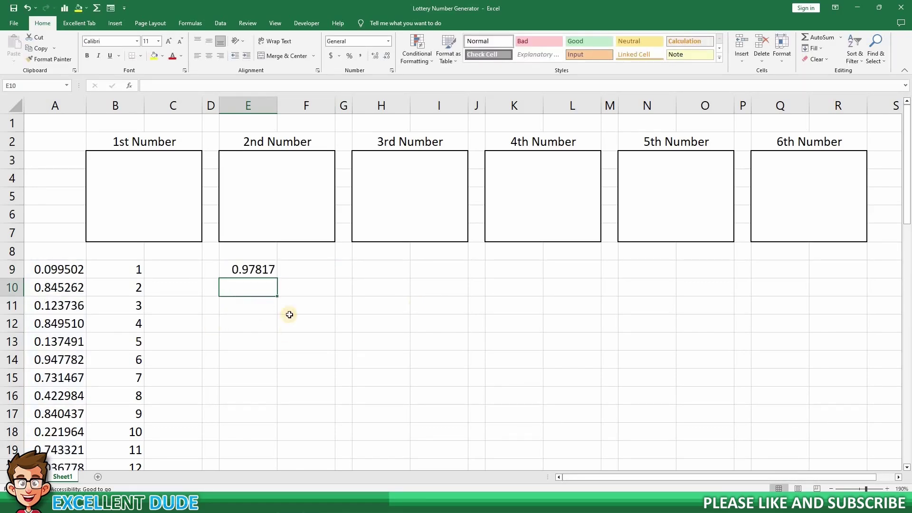
- Recalculate with F9 several times and check E9's =LARGE(RandomNumbers,1) result
key(F9)
key(F9)
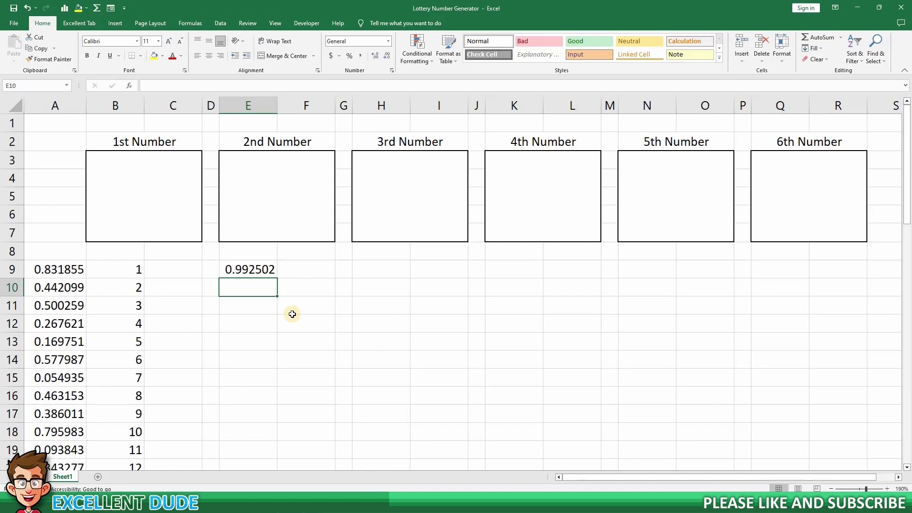
key(F9)
key(F9)
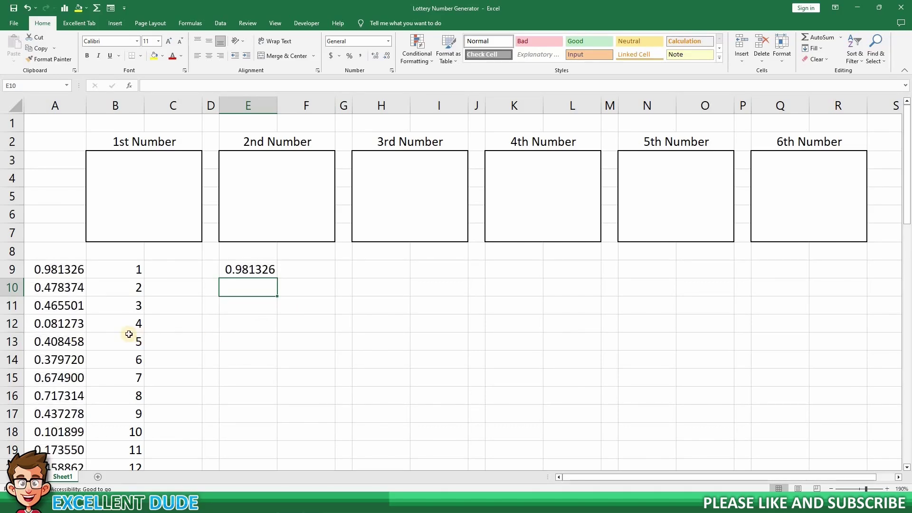
key(F9)
key(F9)
key(F9)
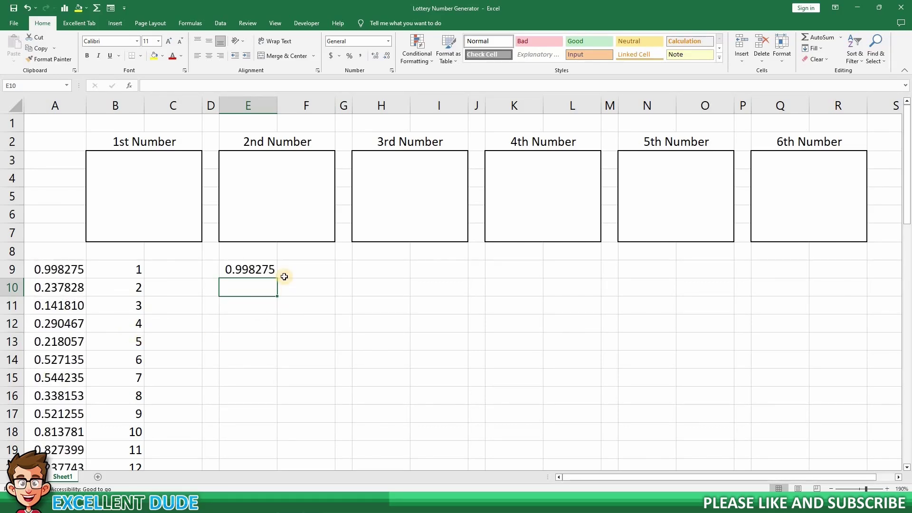
key(F9)
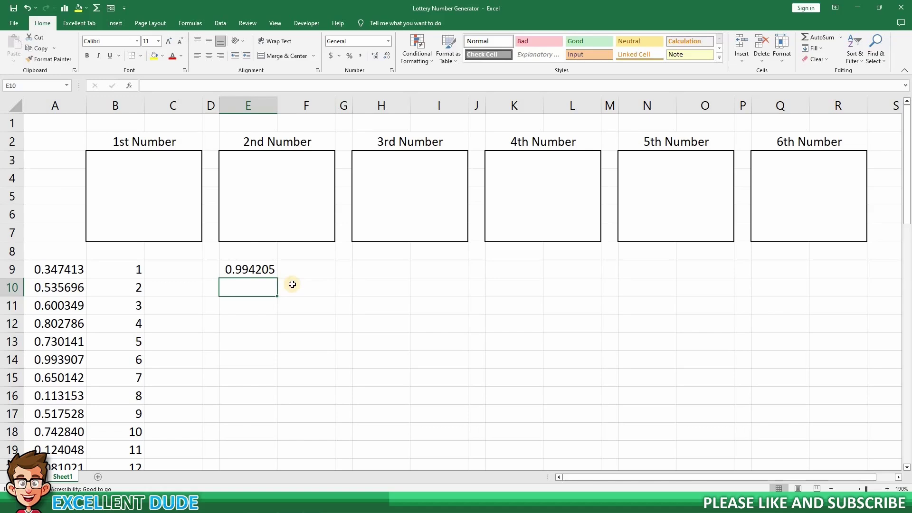
key(Right)
click(266, 268)
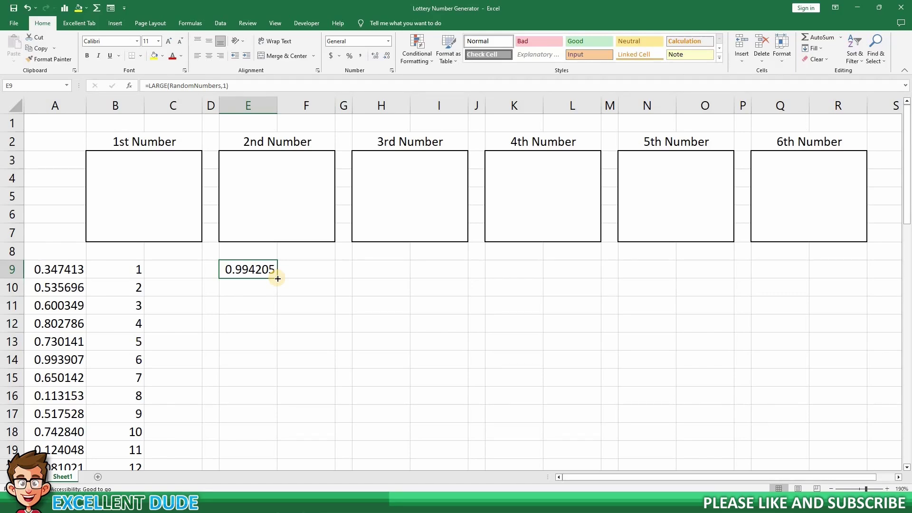
- Fill E9's LARGE formula down to E14 and set E10 and E11 to k=2 and 3
drag(277, 278, 306, 347)
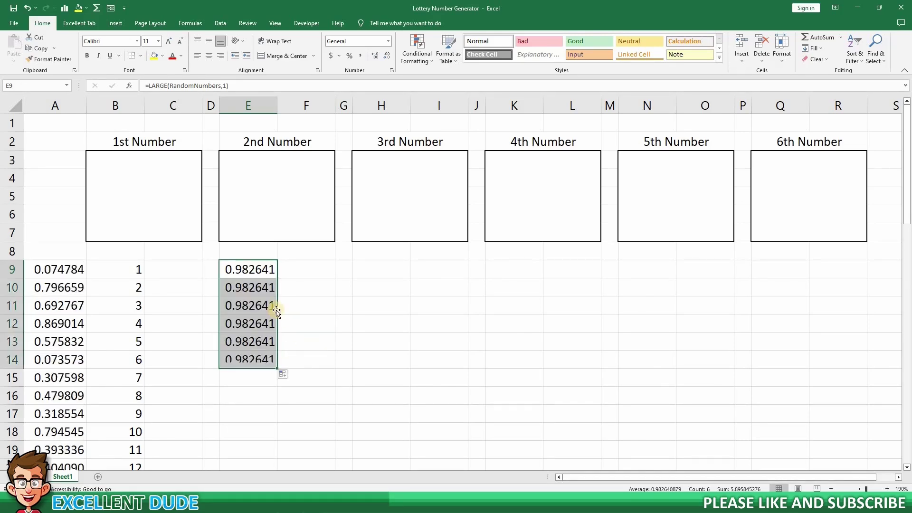
click(249, 287)
click(223, 86)
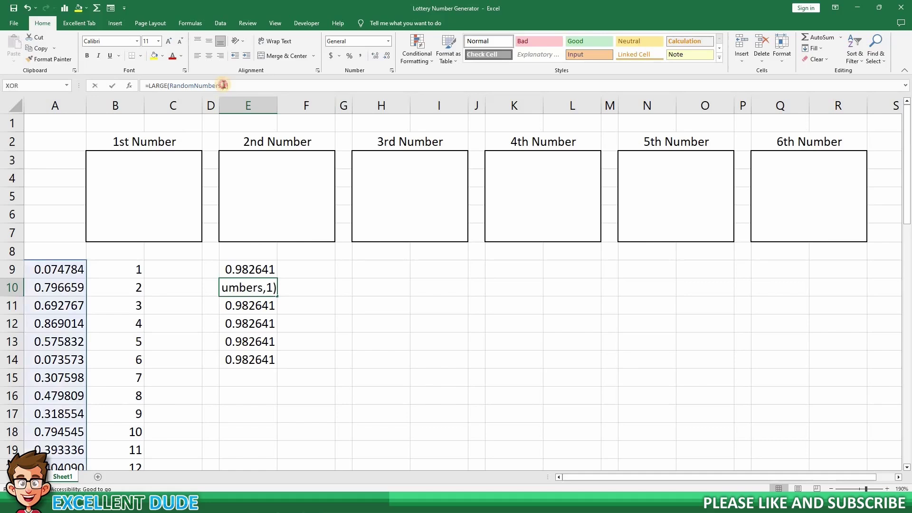
key(BackSpace)
text(2)
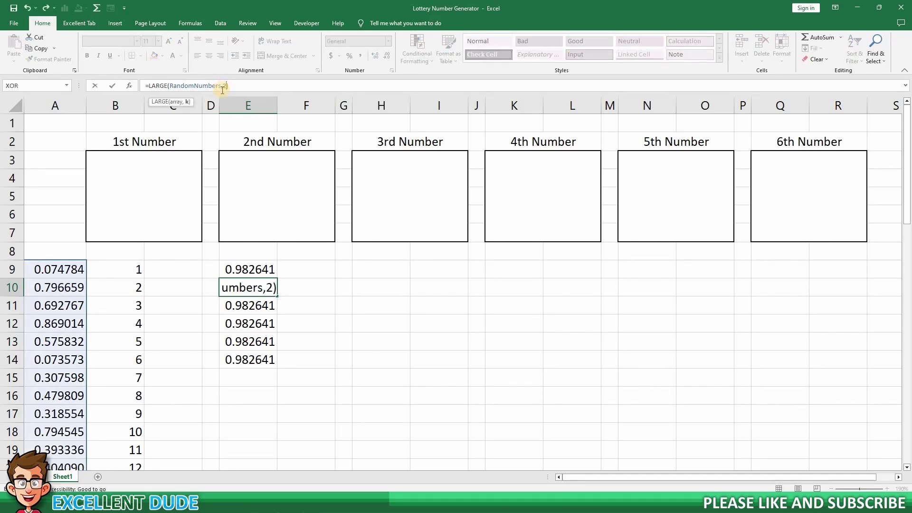
key(Return)
click(224, 85)
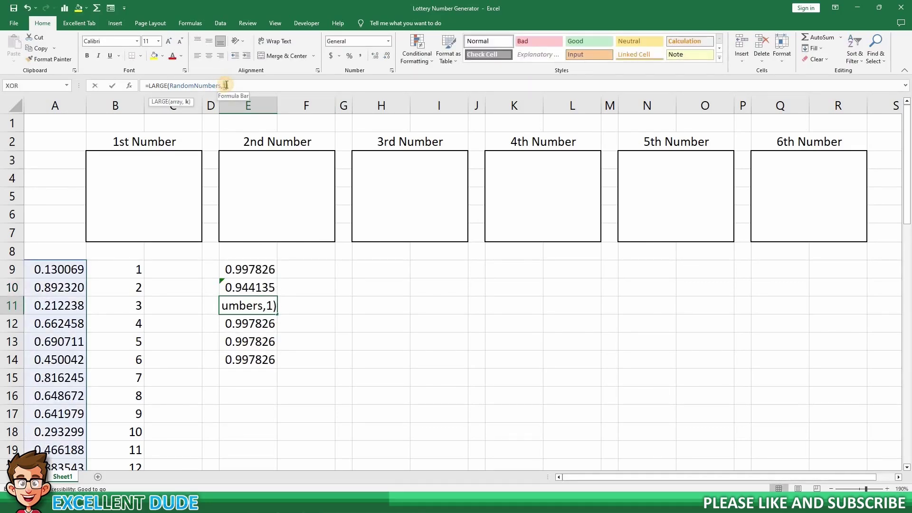
key(BackSpace)
text(3)
key(Return)
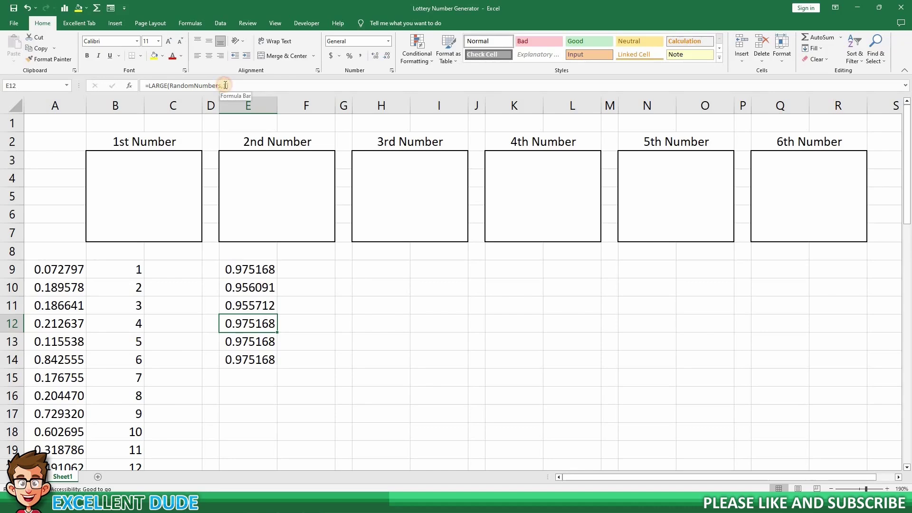
- Change the k argument in E12, E13 and E14 to 4, 5 and 6
click(226, 85)
double_click(225, 86)
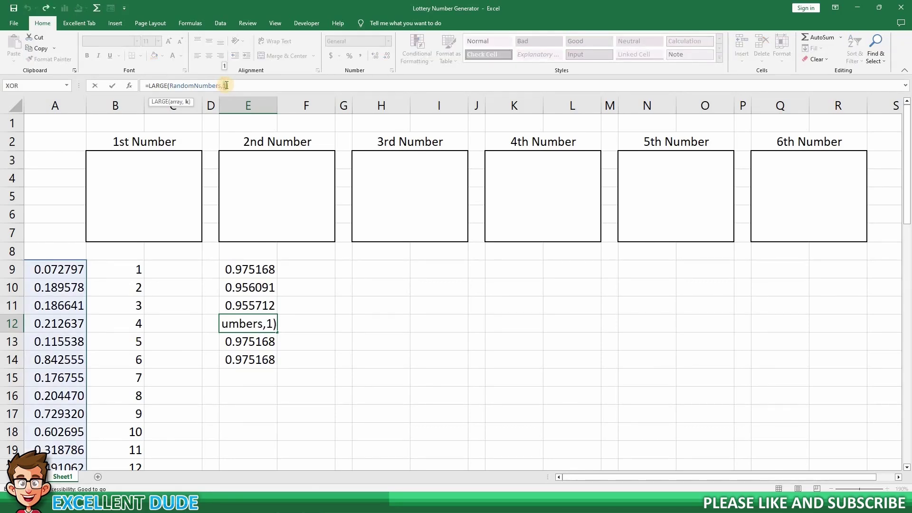
text(4)
key(Return)
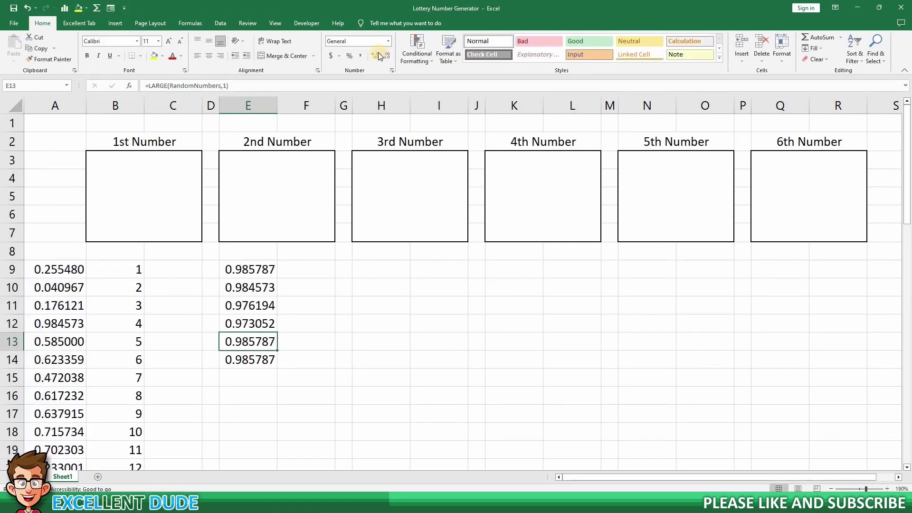
click(227, 86)
double_click(227, 85)
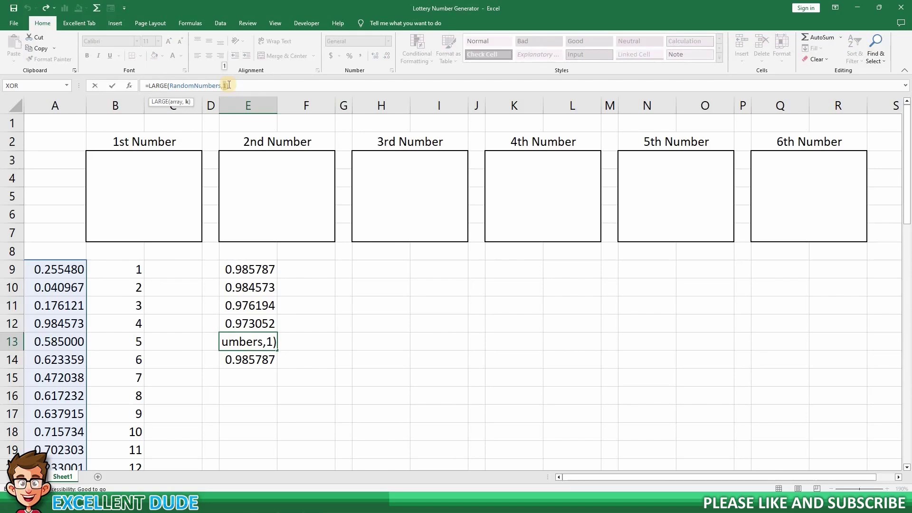
text(5)
key(Return)
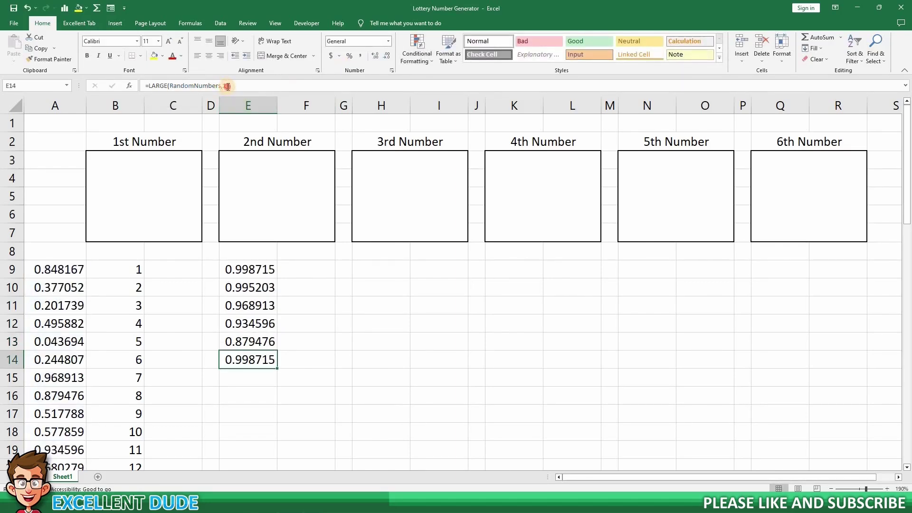
click(227, 85)
double_click(227, 86)
text(6)
key(Return)
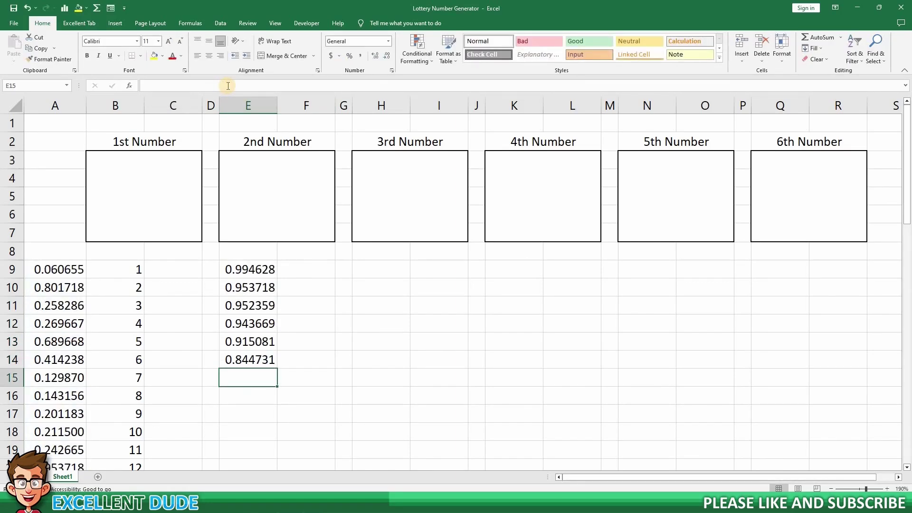
- Recalculate twice with F9 to confirm the six largest values differ
key(Return)
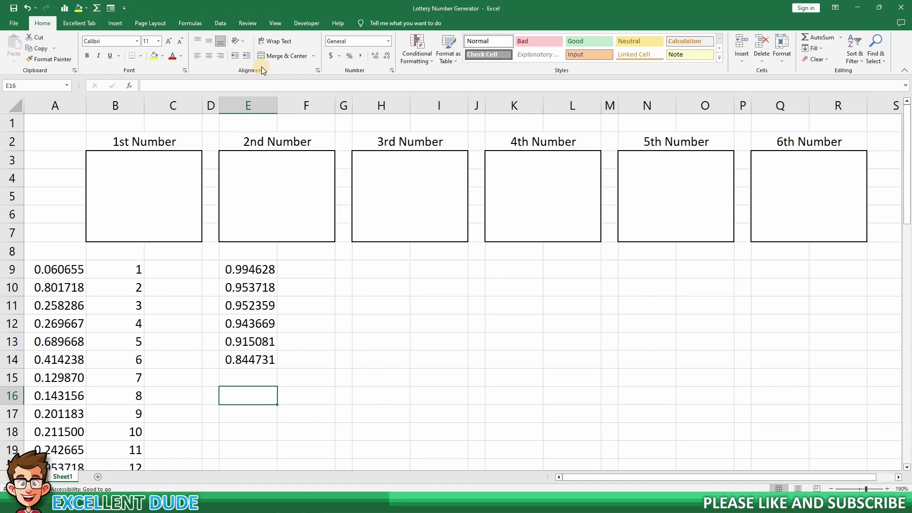
key(F9)
key(F9)
key(F9)
key(F9)
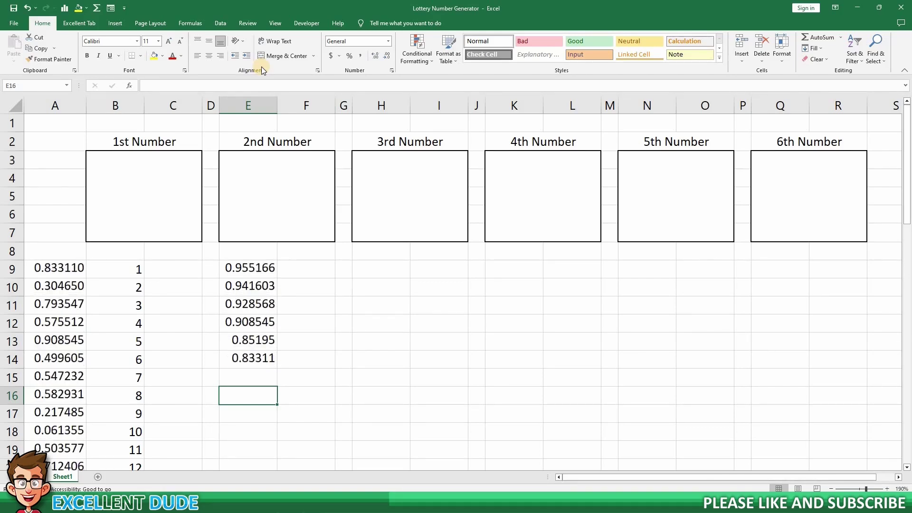
key(F9)
key(F9)
key(F9)
key(F9)
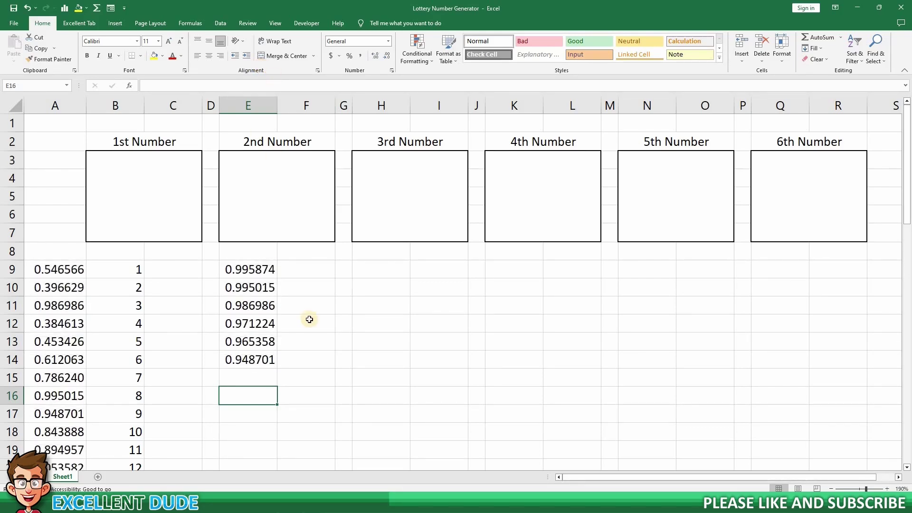
click(308, 319)
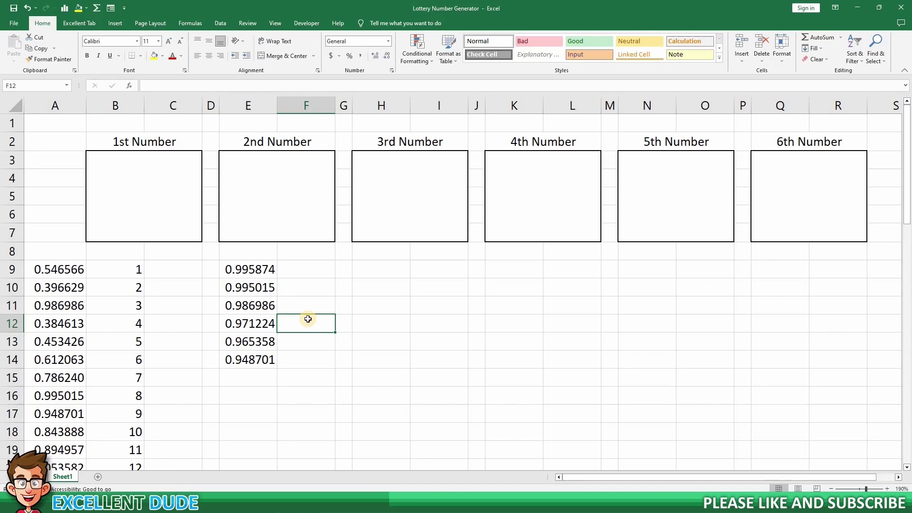
- Review the RAND values in column A and the draw numbers in column B
click(42, 272)
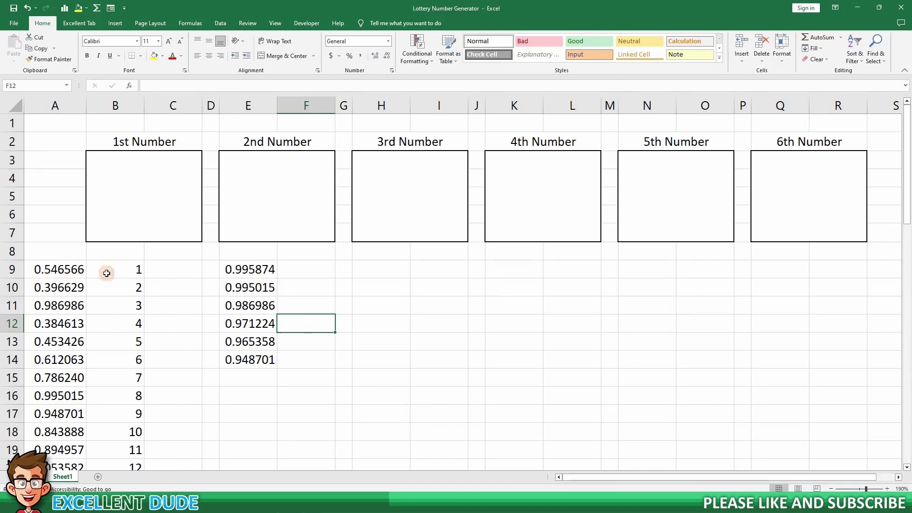
key(Right)
key(Down)
key(Down)
key(Down)
scroll(124, 389, down, 4)
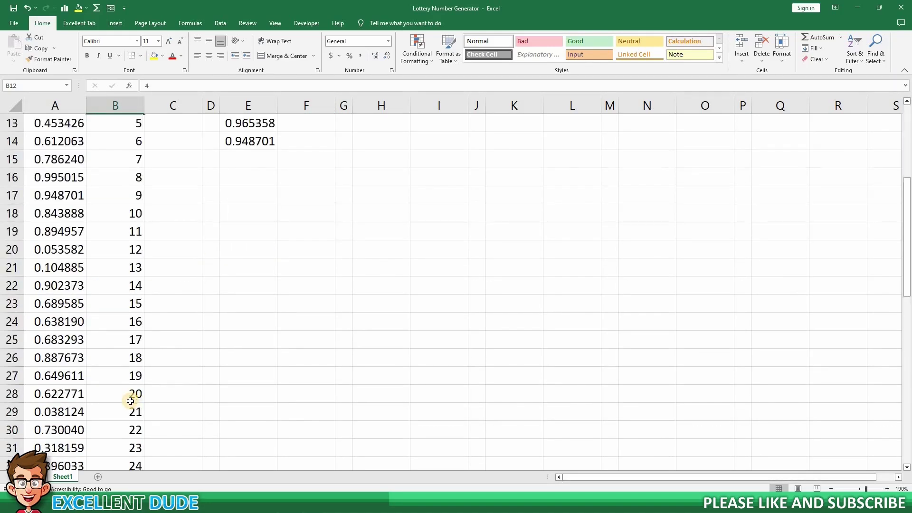
scroll(283, 347, up, 3)
scroll(284, 347, up, 1)
- Enter =VLOOKUP(E9,DrawList,2,FALSE) in F9, returning 6
click(301, 269)
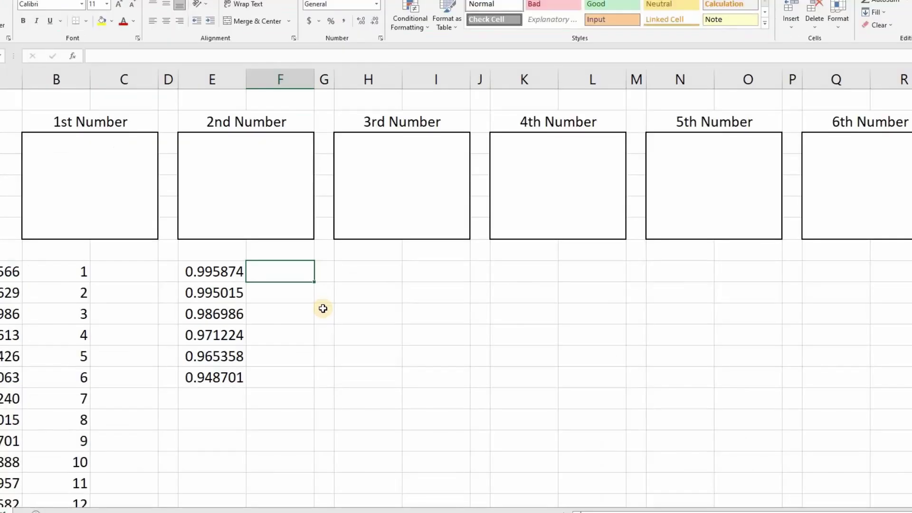
text(=V)
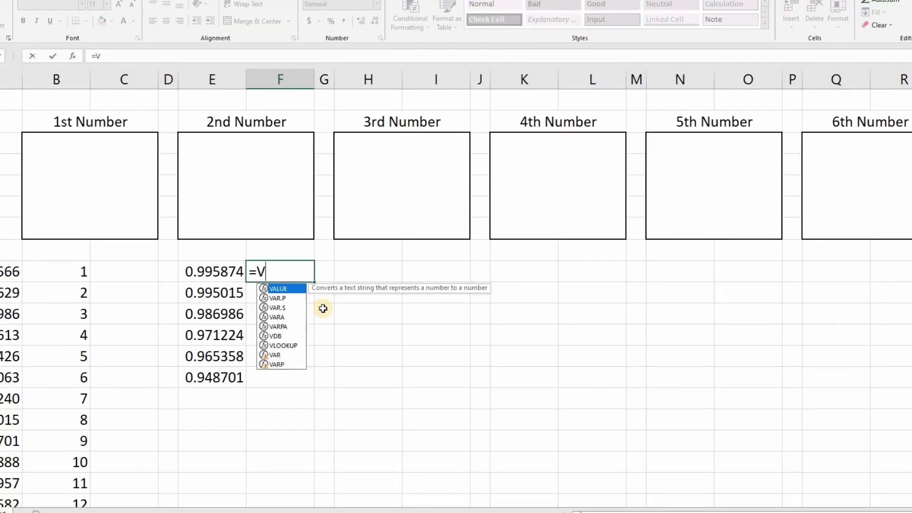
text(LOOKUP)
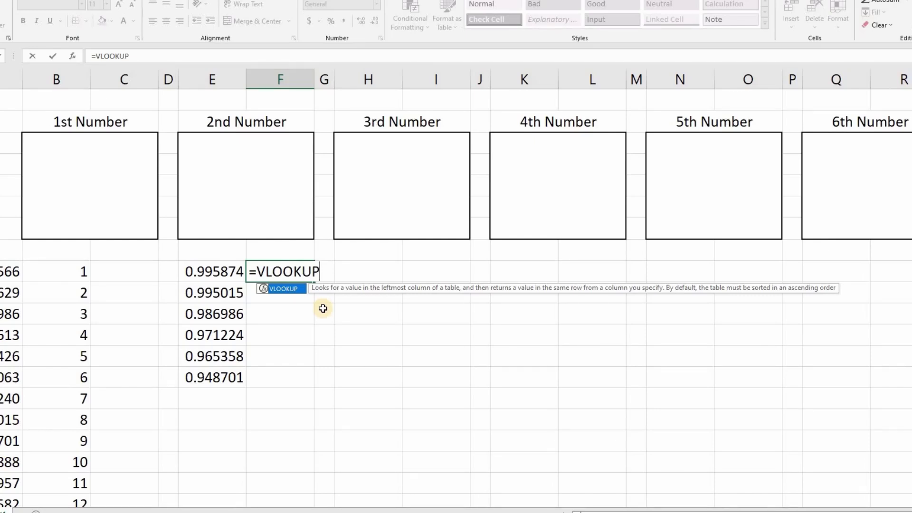
text(()
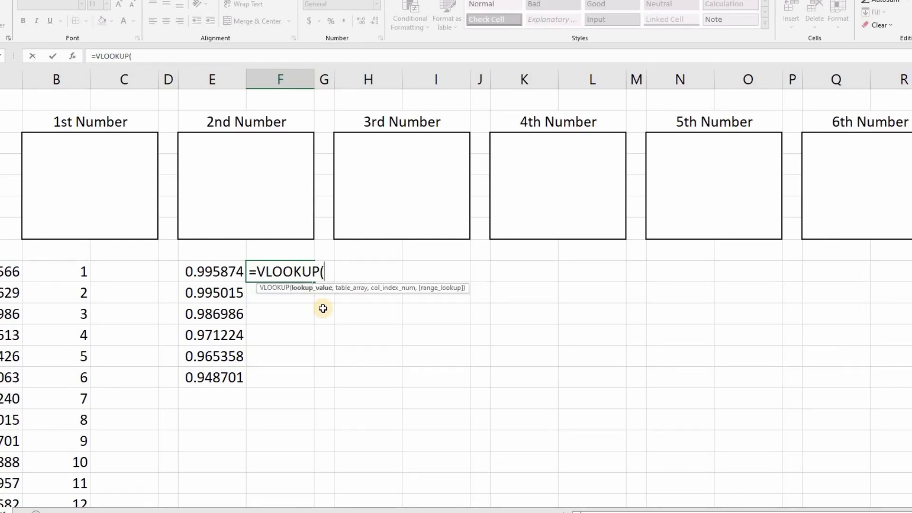
click(228, 272)
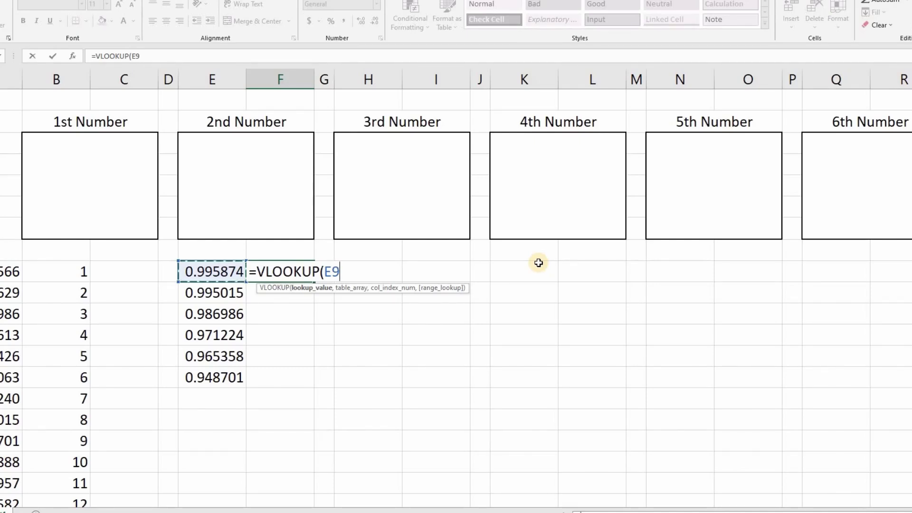
text(,)
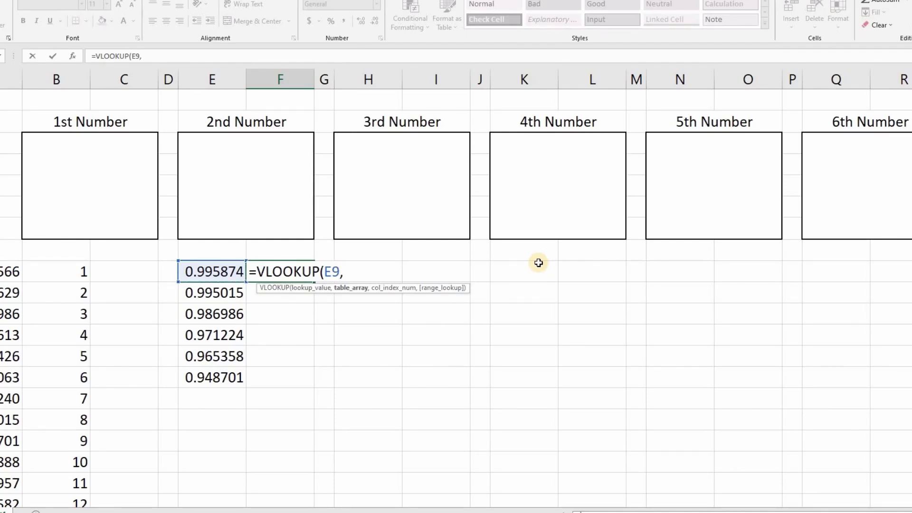
text(Dr)
double_click(378, 299)
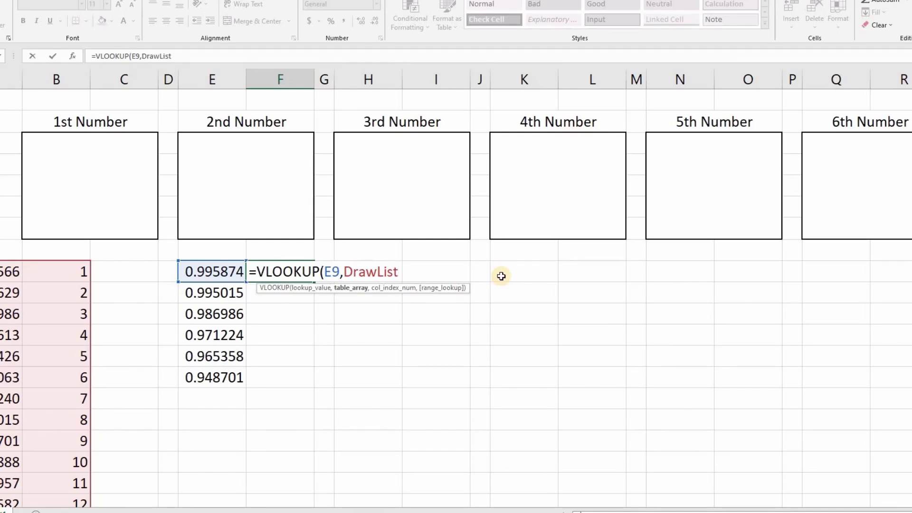
text(,2)
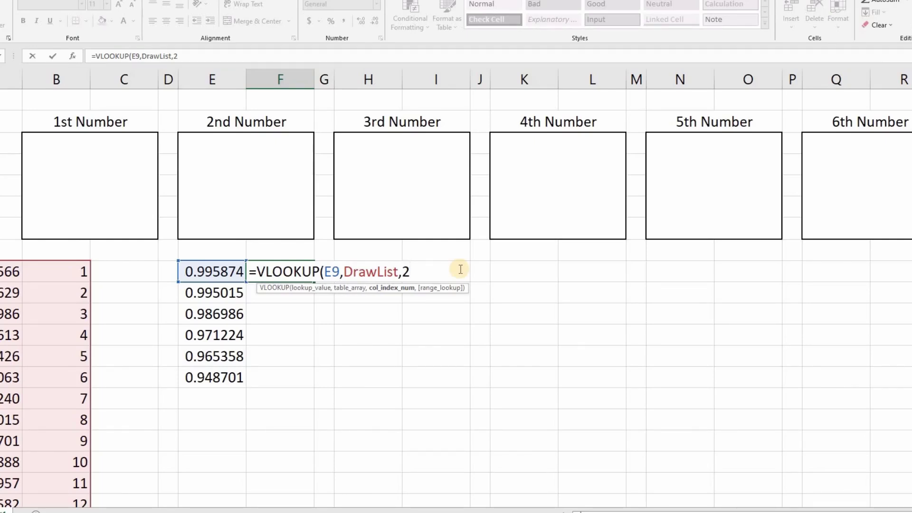
text(,)
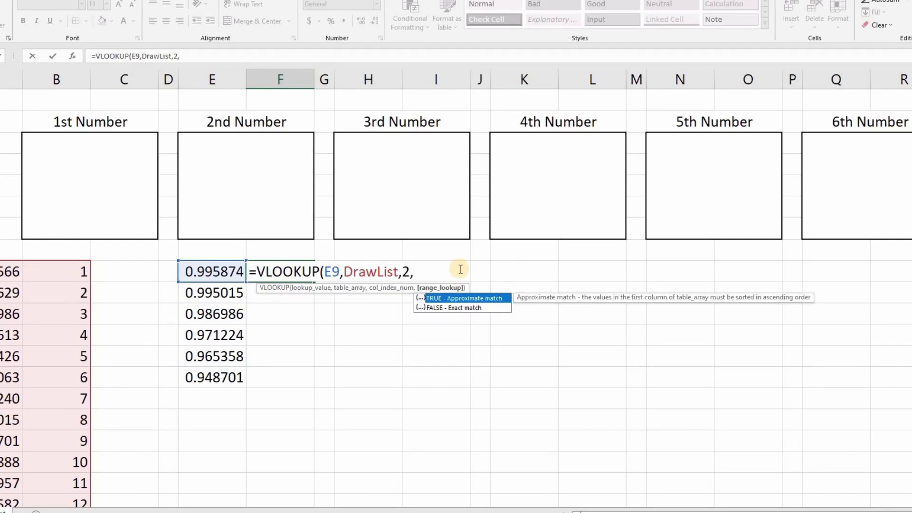
text(FALSE)
text())
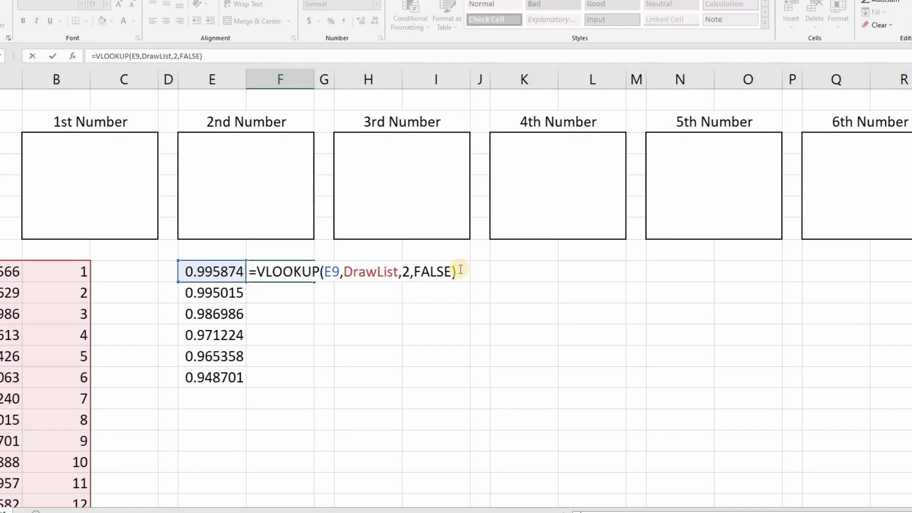
key(Return)
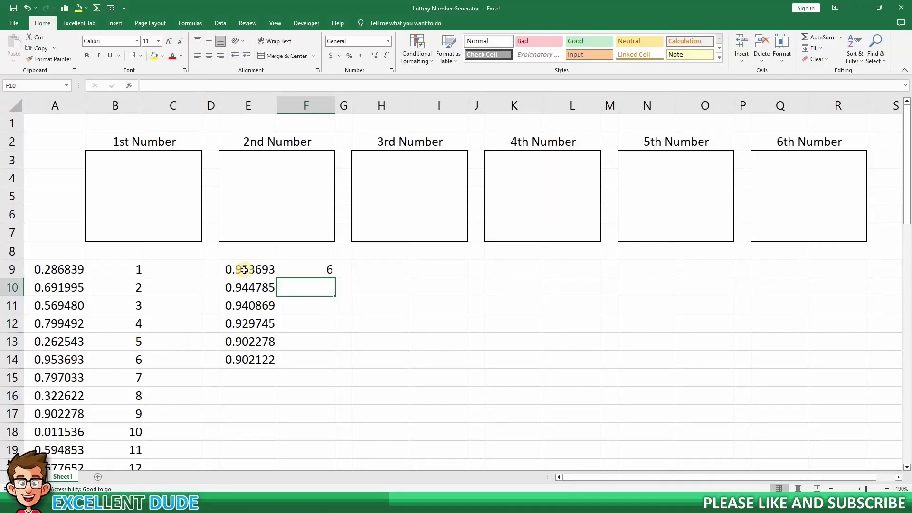
- Review the sorted random values, then fill the F9 lookup formula down to F14
click(245, 270)
click(72, 359)
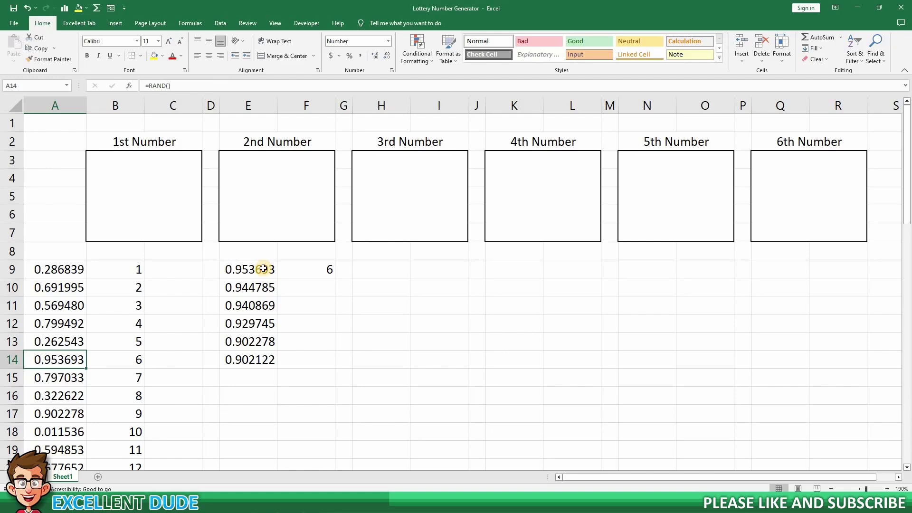
click(263, 270)
click(332, 273)
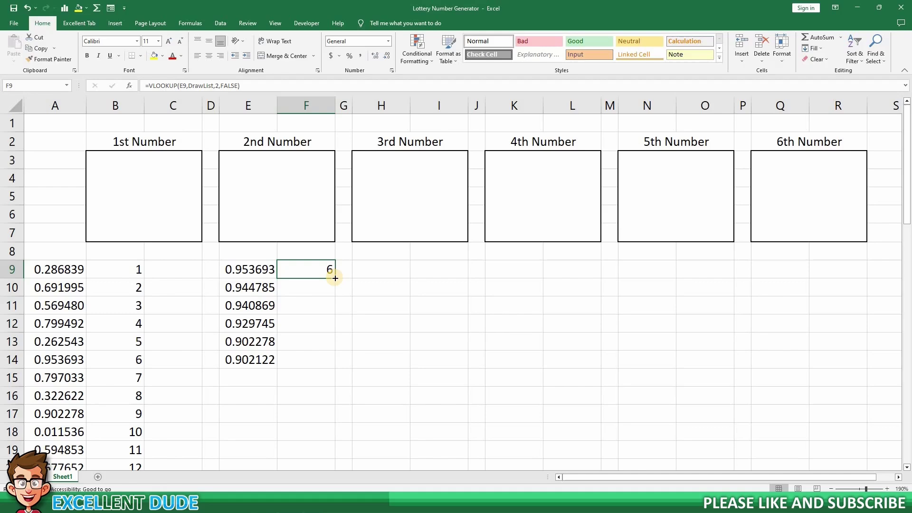
drag(333, 276, 332, 361)
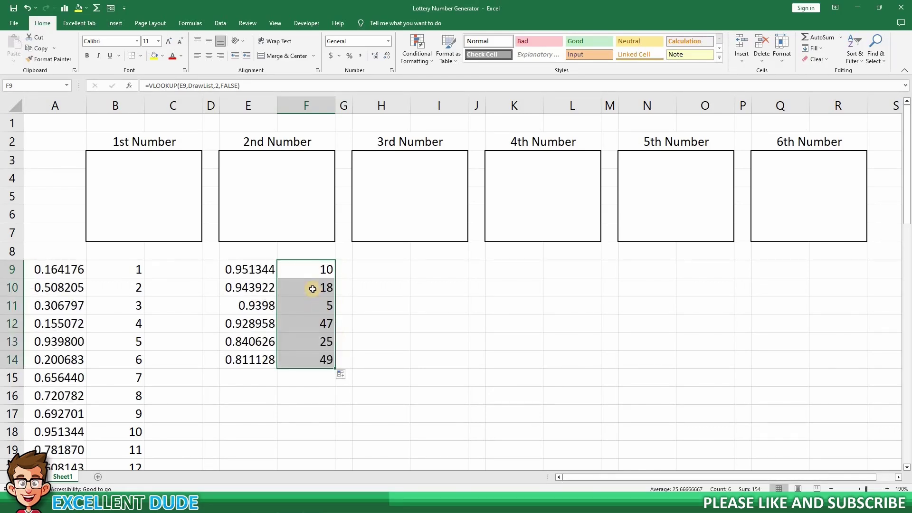
- Check the copied formulas in F10:F14 and recalculate three times to confirm new draws
click(313, 289)
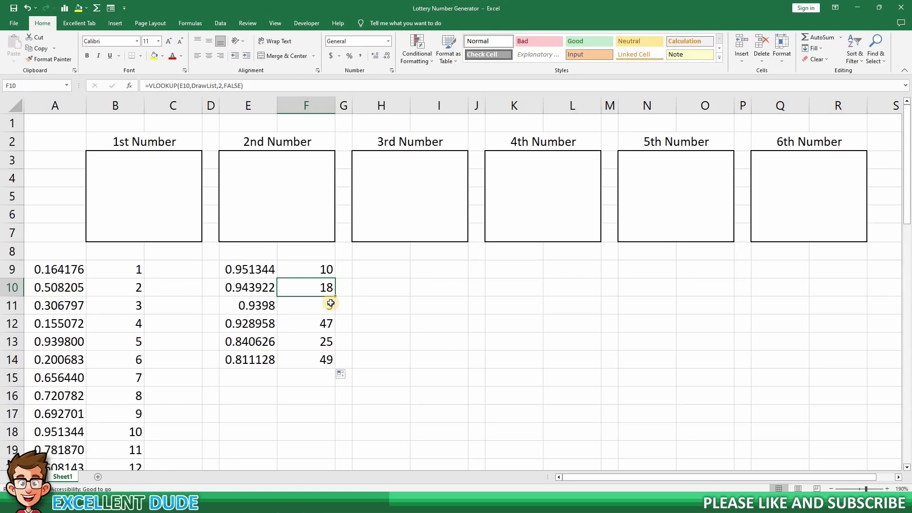
key(Down)
key(Down)
key(Down)
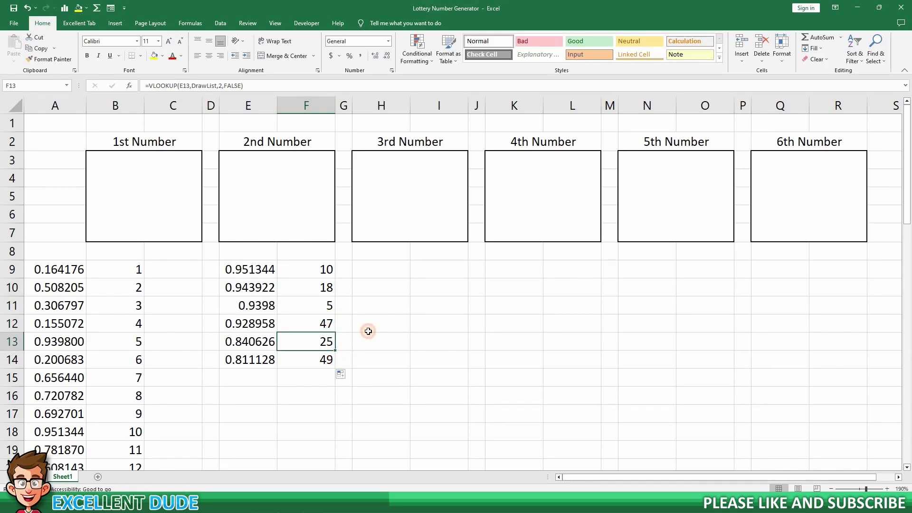
key(Down)
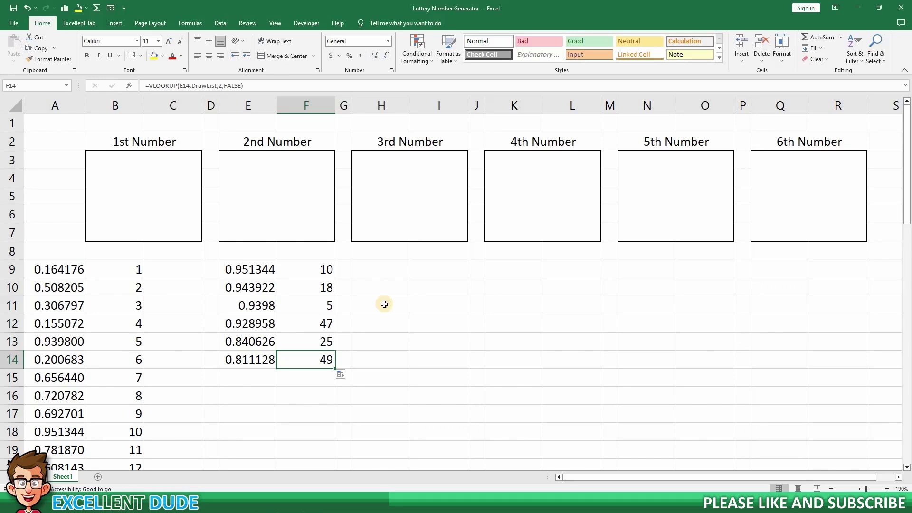
key(F9)
key(F9)
key(F9)
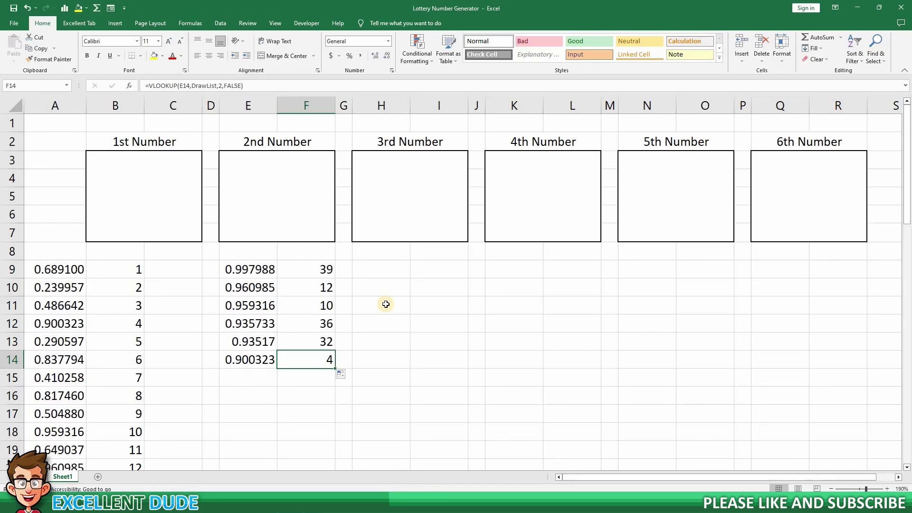
key(F9)
key(F9)
key(F9)
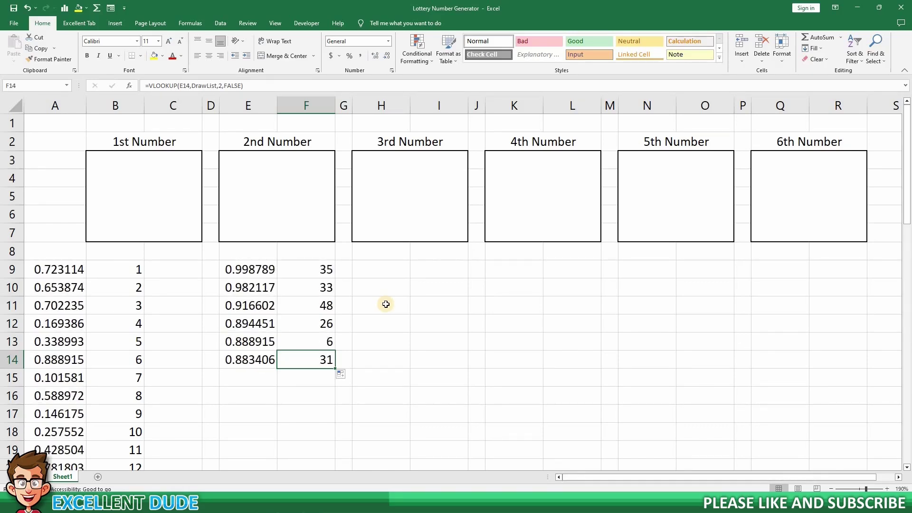
key(F9)
key(F9)
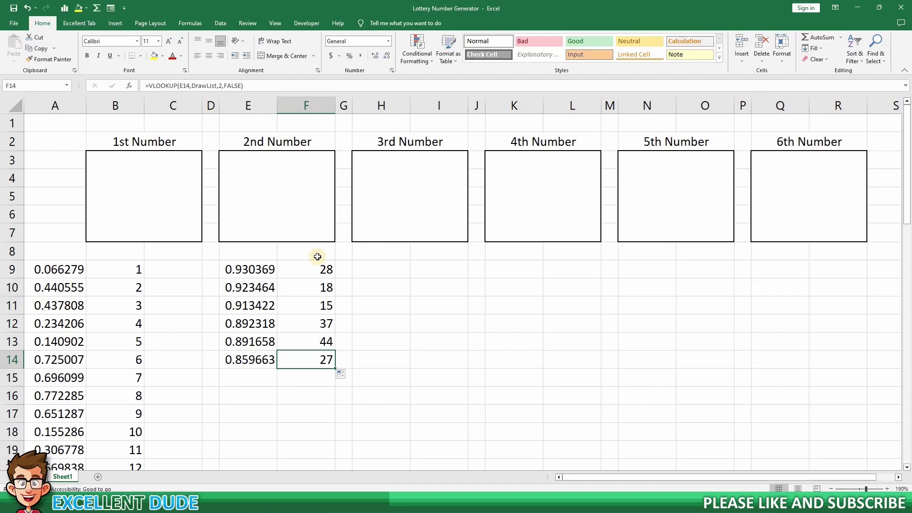
- Link the first three boxes: B3 to =F9, E3 to =F10, H3 to =F11
click(149, 200)
text(=)
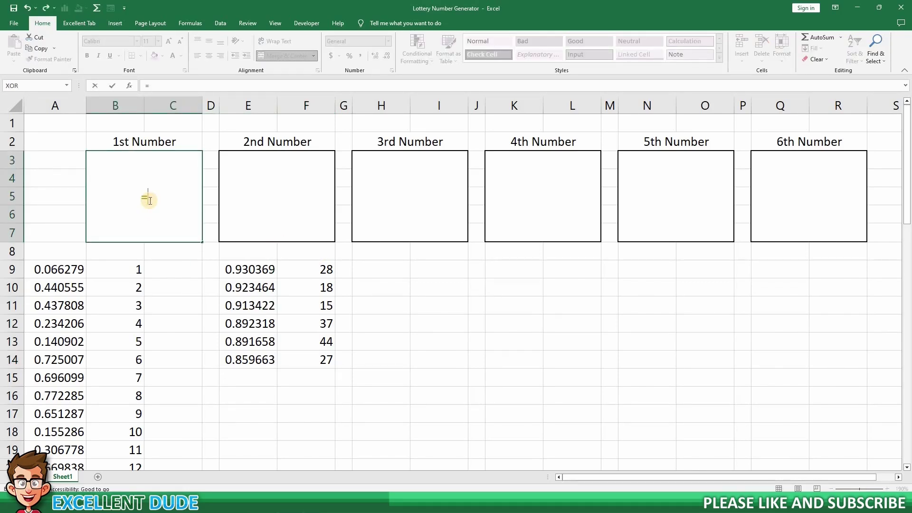
text(f9)
key(Return)
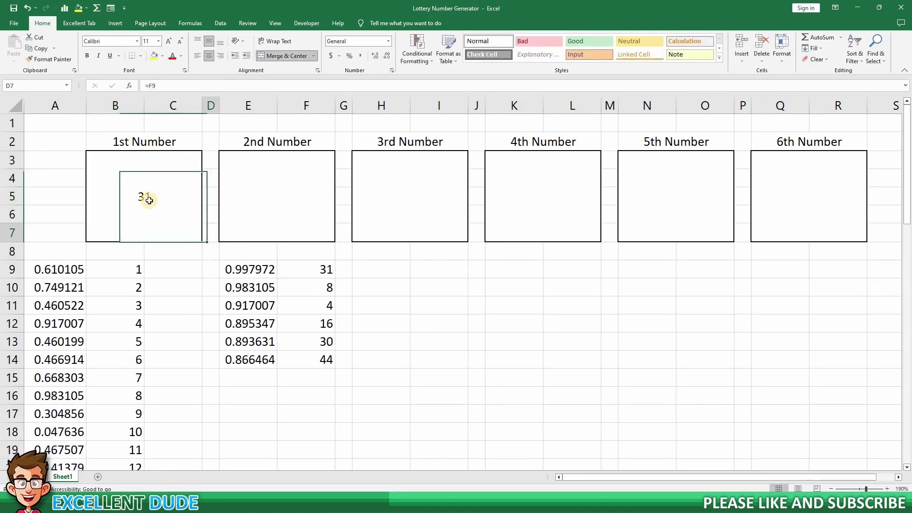
key(Right)
key(Right)
text(=f10)
key(Return)
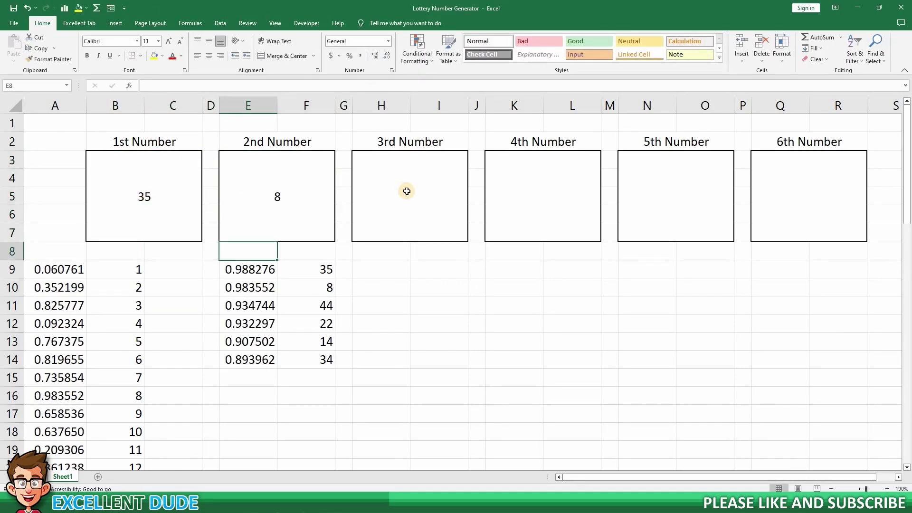
click(407, 190)
text(=f11)
key(Return)
- Link K3, N3 and Q3 to =F12, =F13 and =F14, then begin selecting the boxes
click(512, 185)
text(=f12)
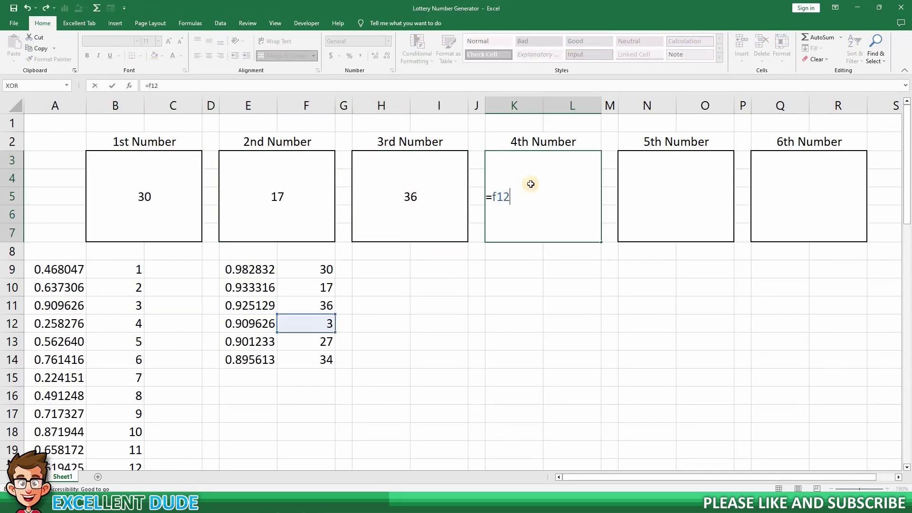
key(Return)
click(699, 187)
text(=f13)
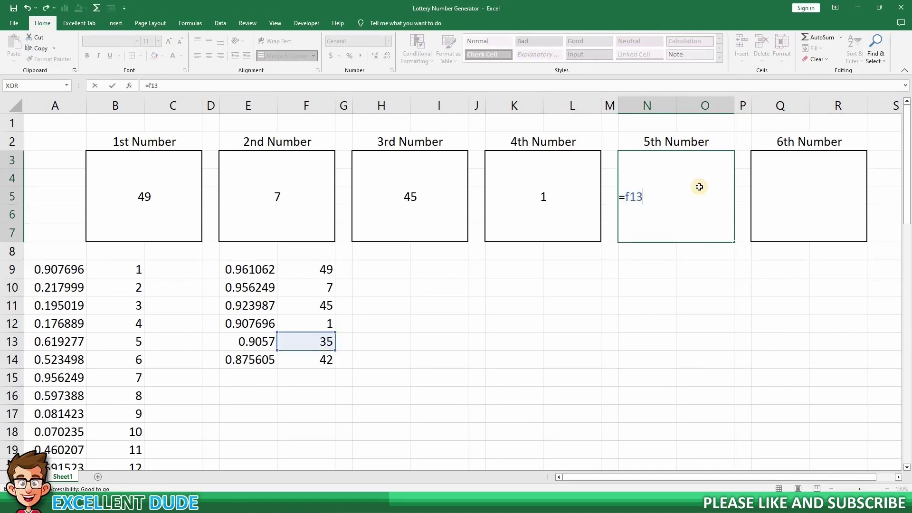
key(Return)
click(816, 212)
text(=f14)
key(Return)
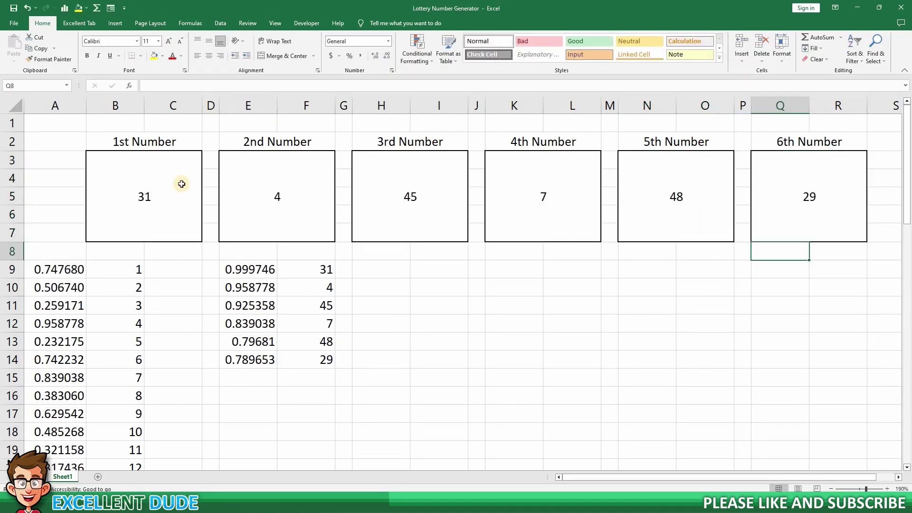
click(181, 184)
ctrl+click(245, 187)
- Set the font size of the six number boxes B3, E3, H3, K3, N3, Q3 to 24
ctrl+click(402, 192)
ctrl+click(587, 198)
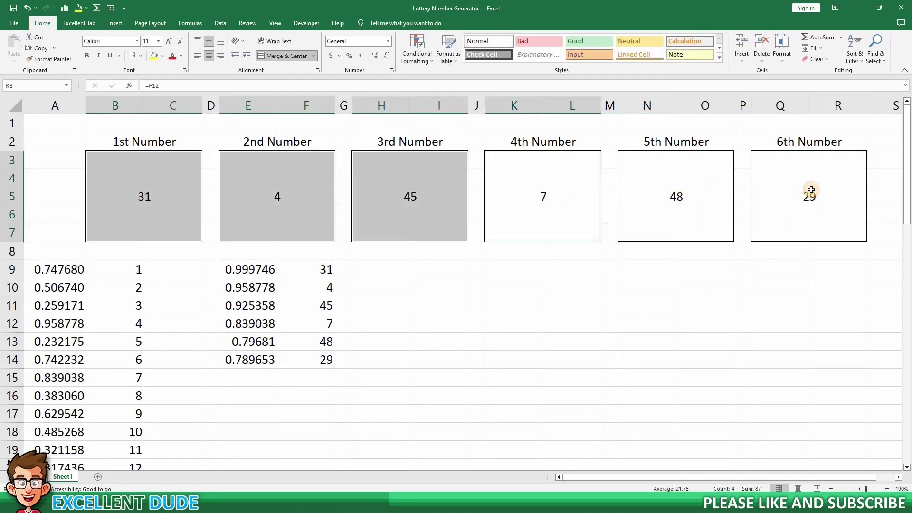
ctrl+click(680, 187)
ctrl+click(811, 183)
click(158, 41)
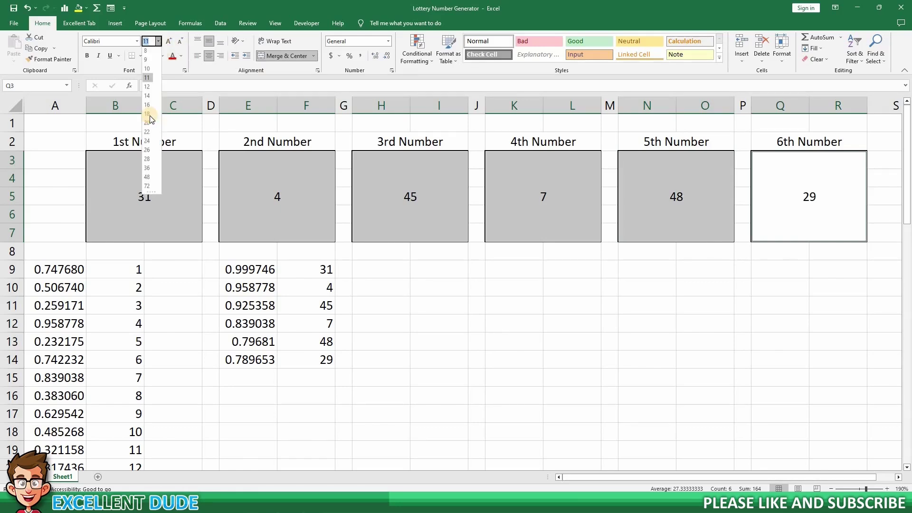
click(252, 190)
click(279, 215)
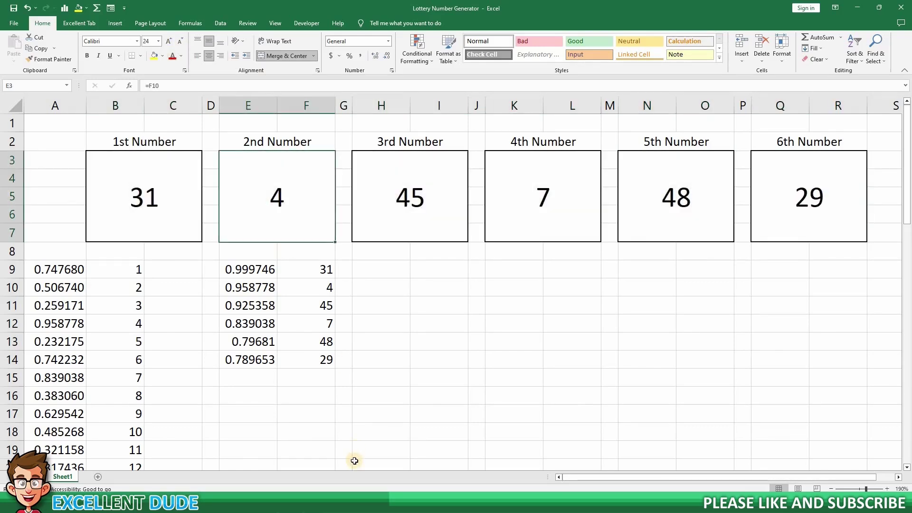
- Recalculate five times with F9 to draw fresh sets of lottery numbers
key(F9)
key(F9)
key(F9)
key(F9)
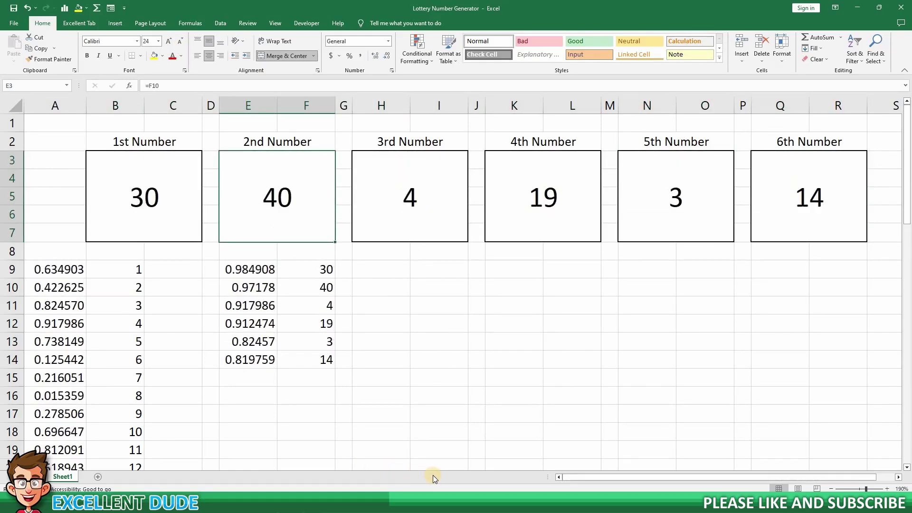
key(F9)
key(F9)
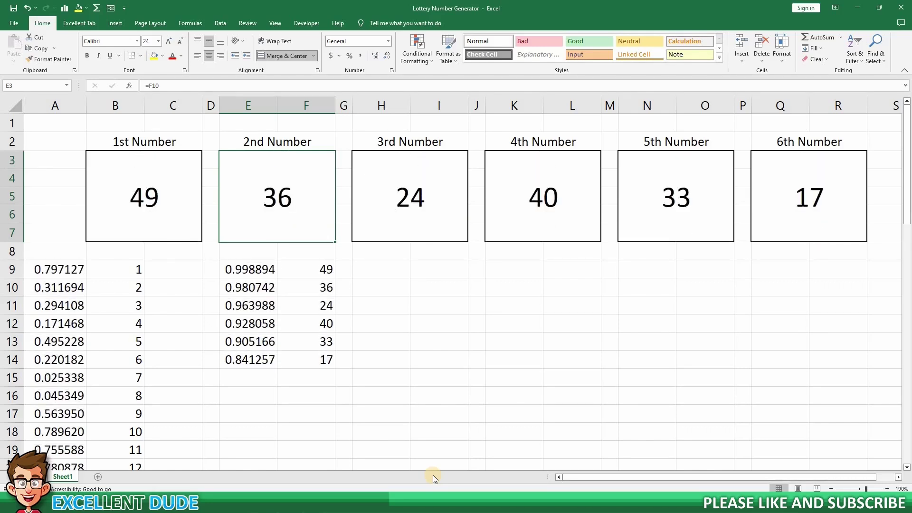
key(F9)
key(F9)
key(F9)
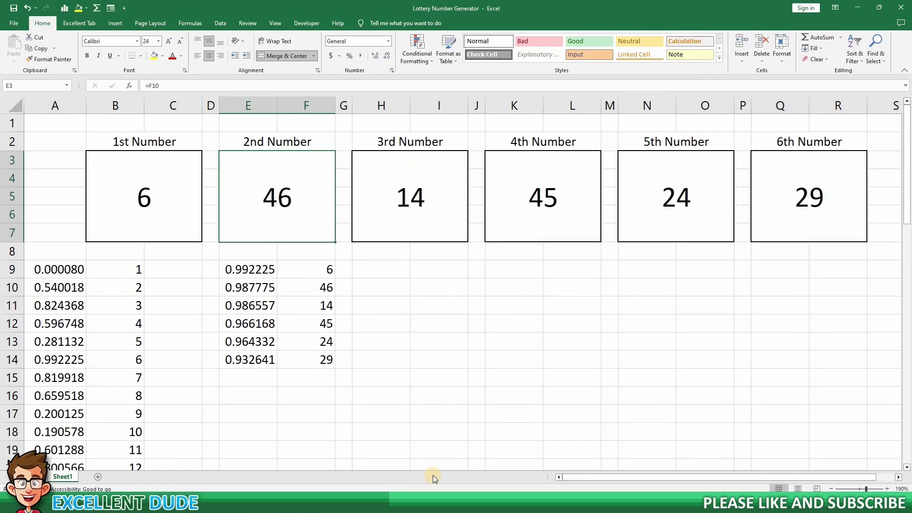
key(F9)
key(F9)
key(F9)
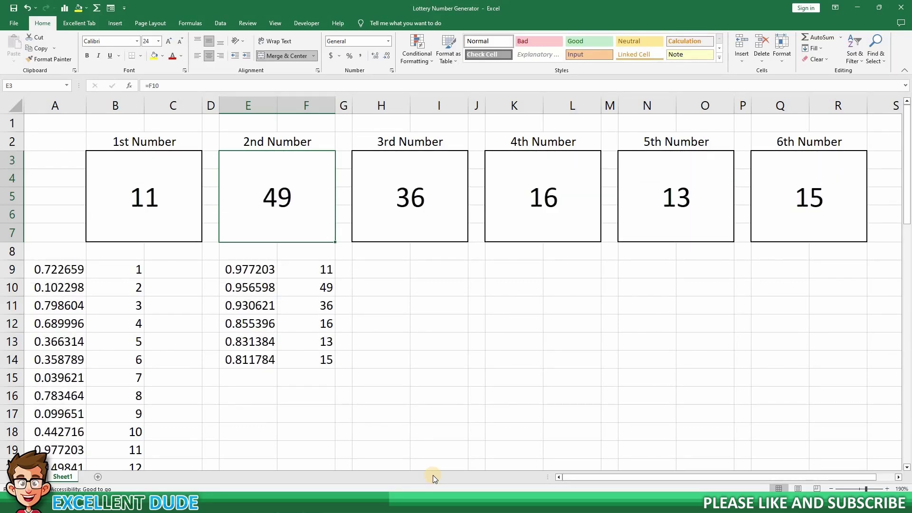
key(F9)
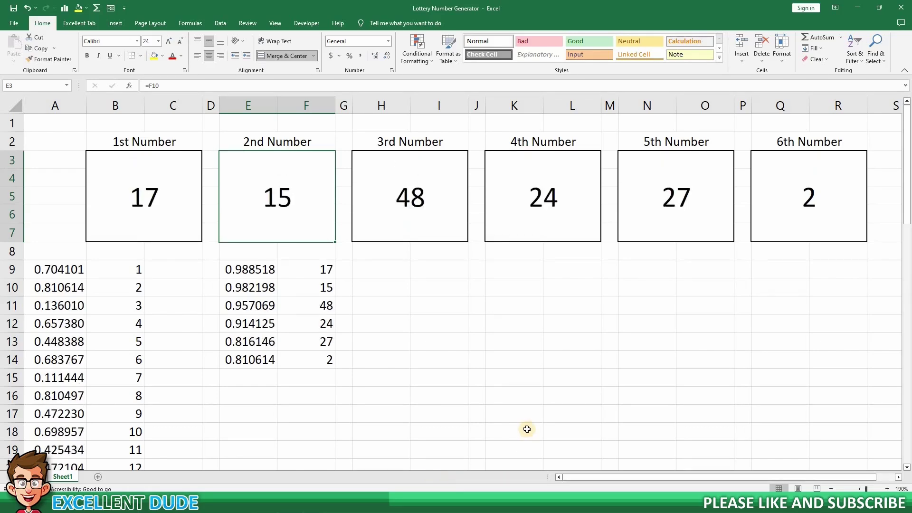